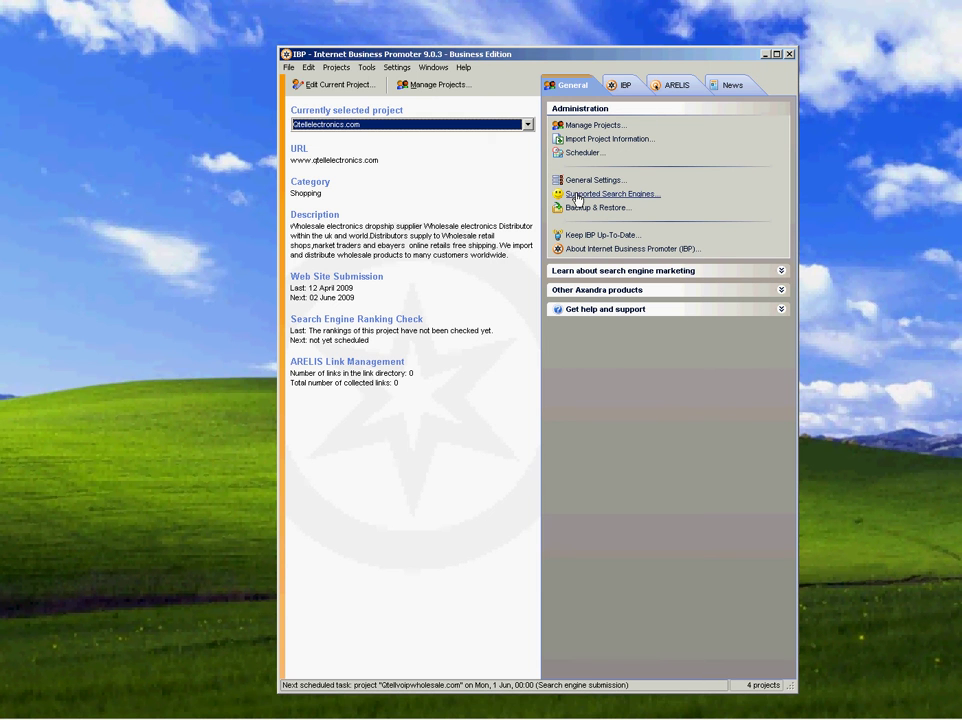
Examine the supported search engines report and the searchable list of .com engines, and close the window
left_click(577, 195)
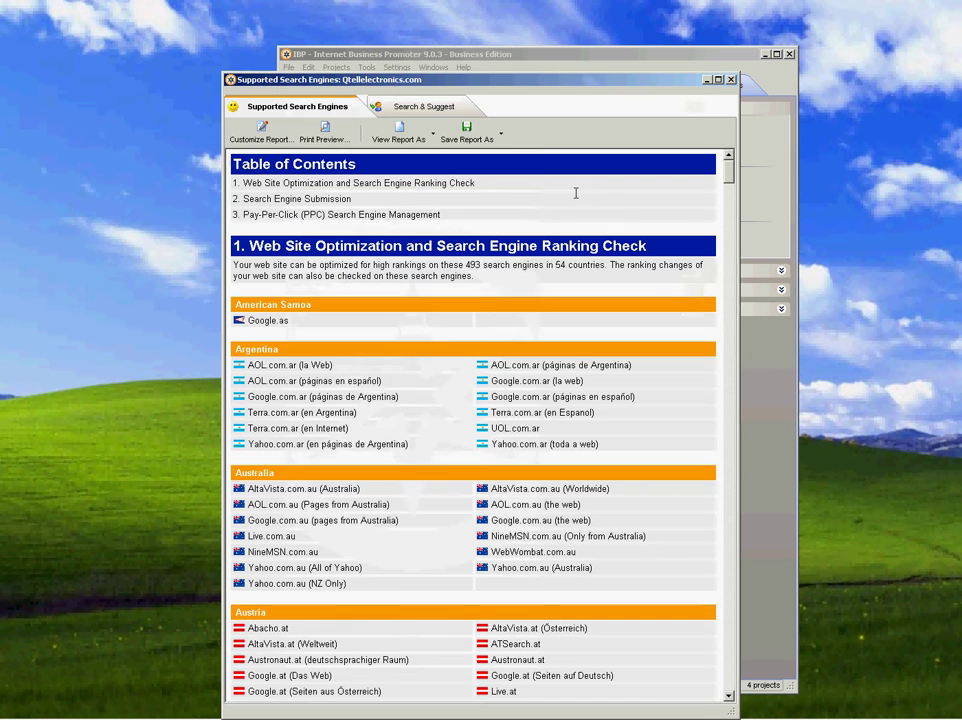
left_click(406, 110)
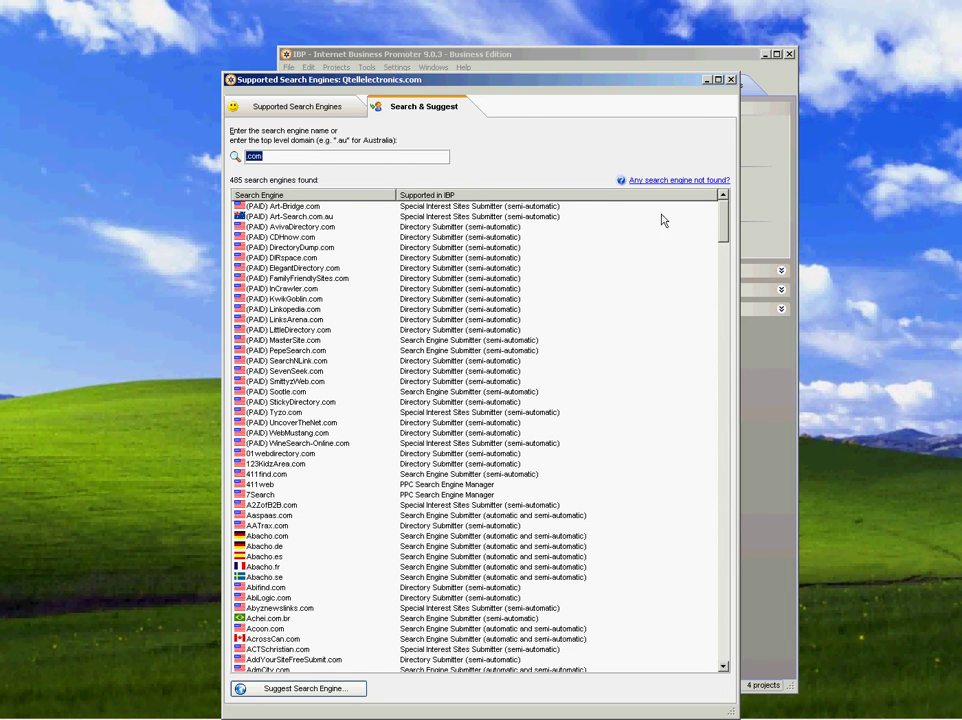
mouse_move(727, 228)
left_mouse_down()
mouse_move(713, 350)
mouse_move(716, 596)
mouse_move(727, 665)
mouse_move(723, 205)
left_mouse_up()
left_click(731, 80)
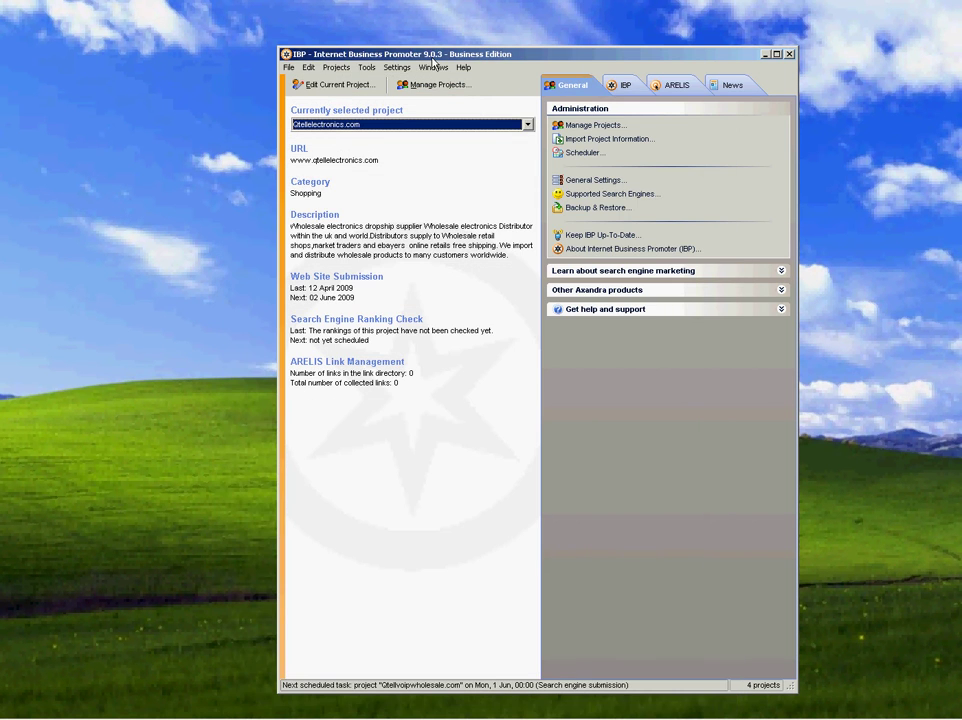
Open the Qtellelectronics.com project for editing and review its name and notes, scheduled tasks, URL and language settings
left_click(323, 88)
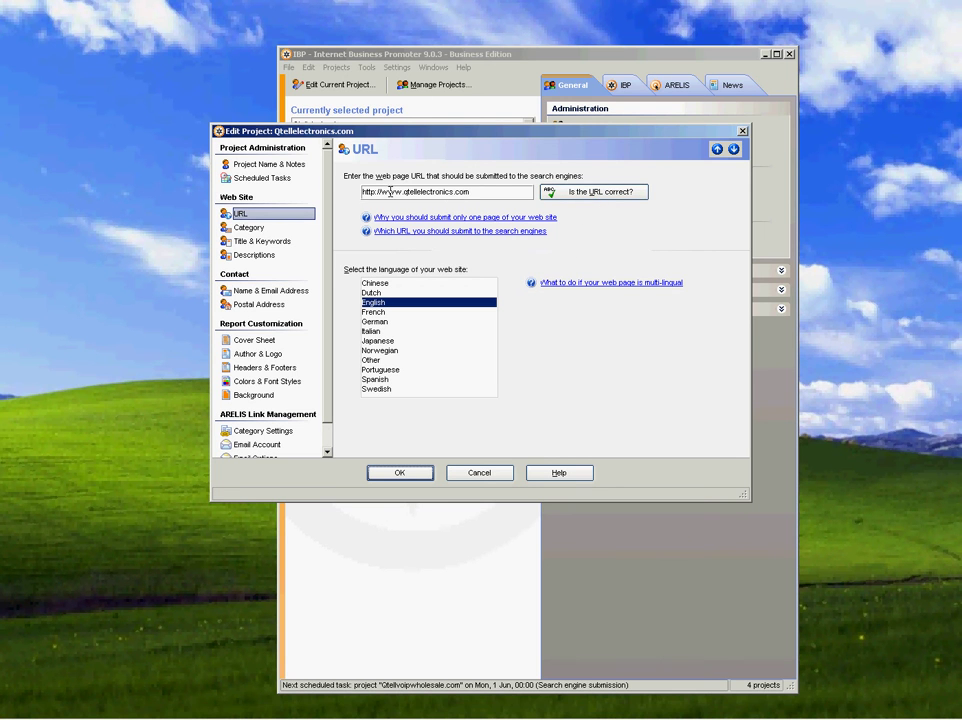
left_click(287, 167)
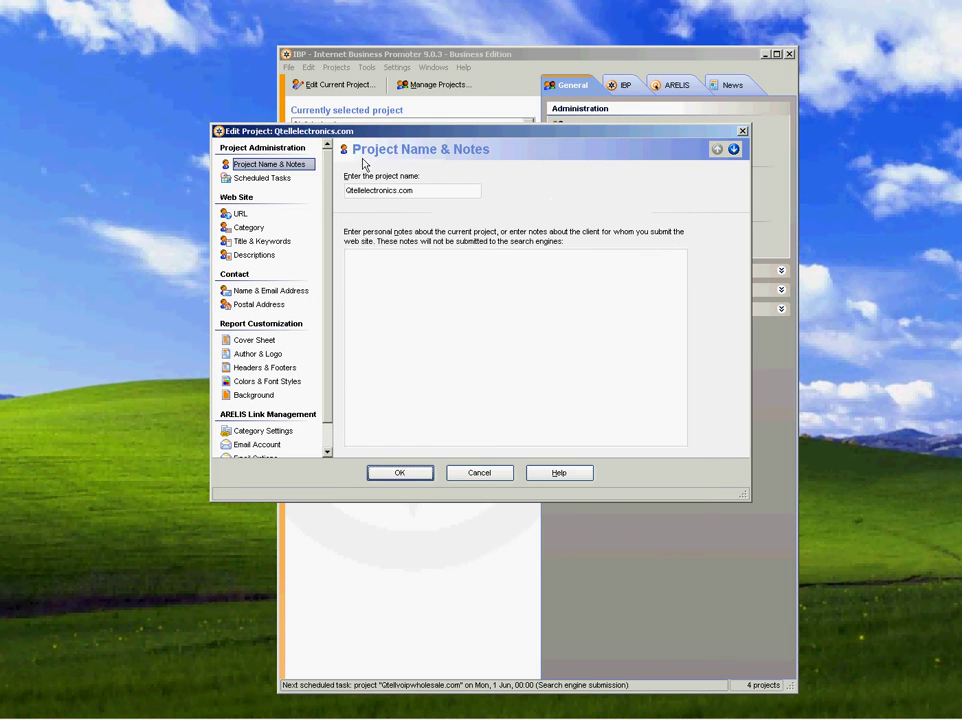
left_click(268, 180)
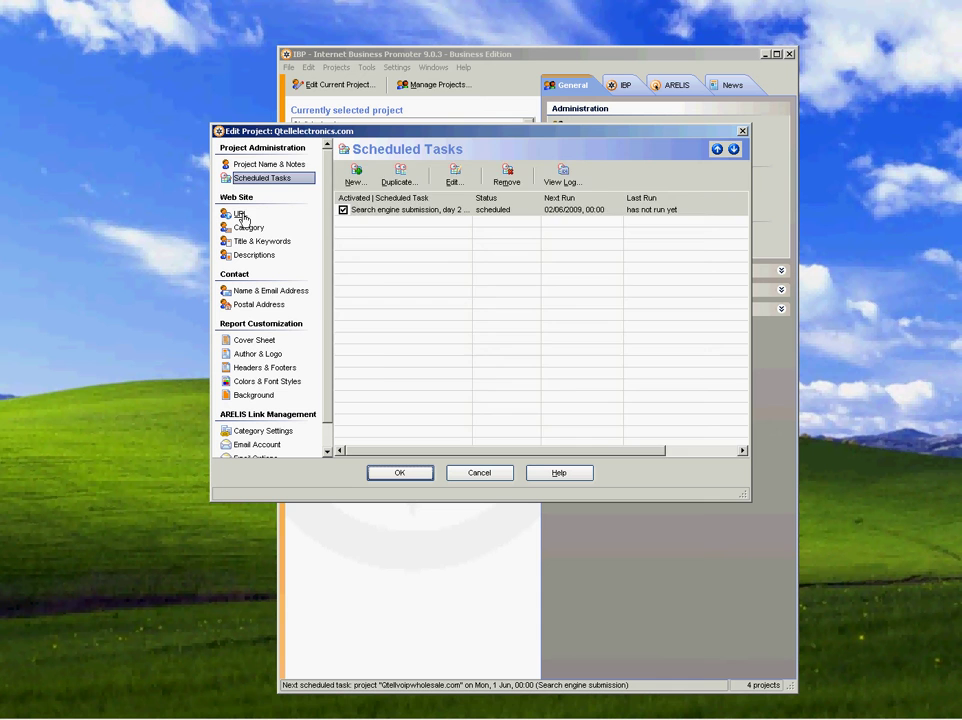
left_click(241, 215)
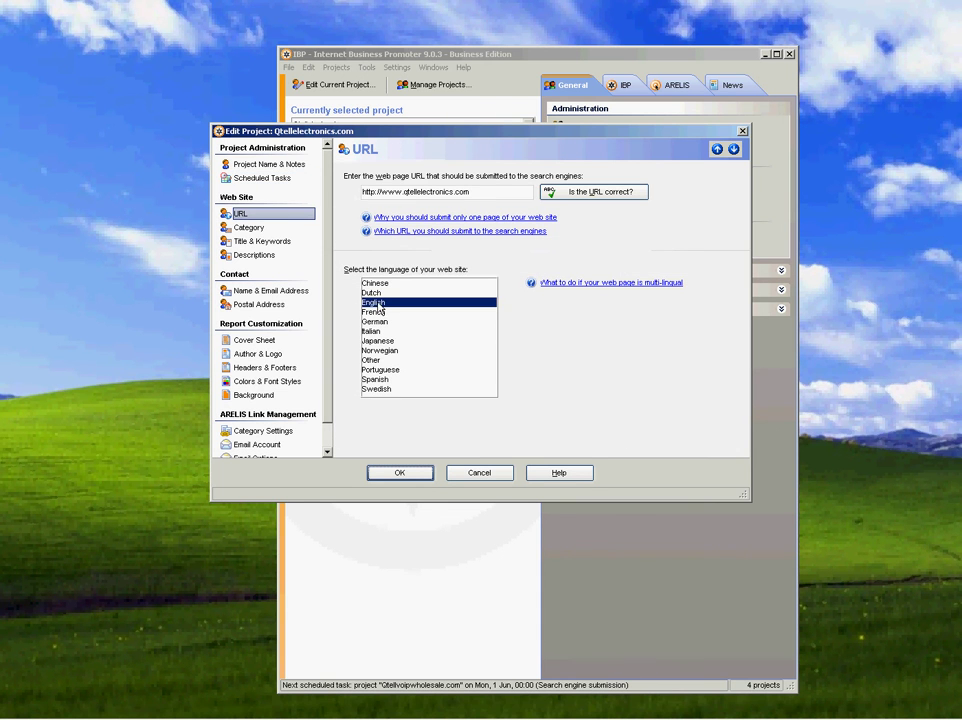
Set the project's web site type to Business and its topic to Wholesale
left_click(247, 228)
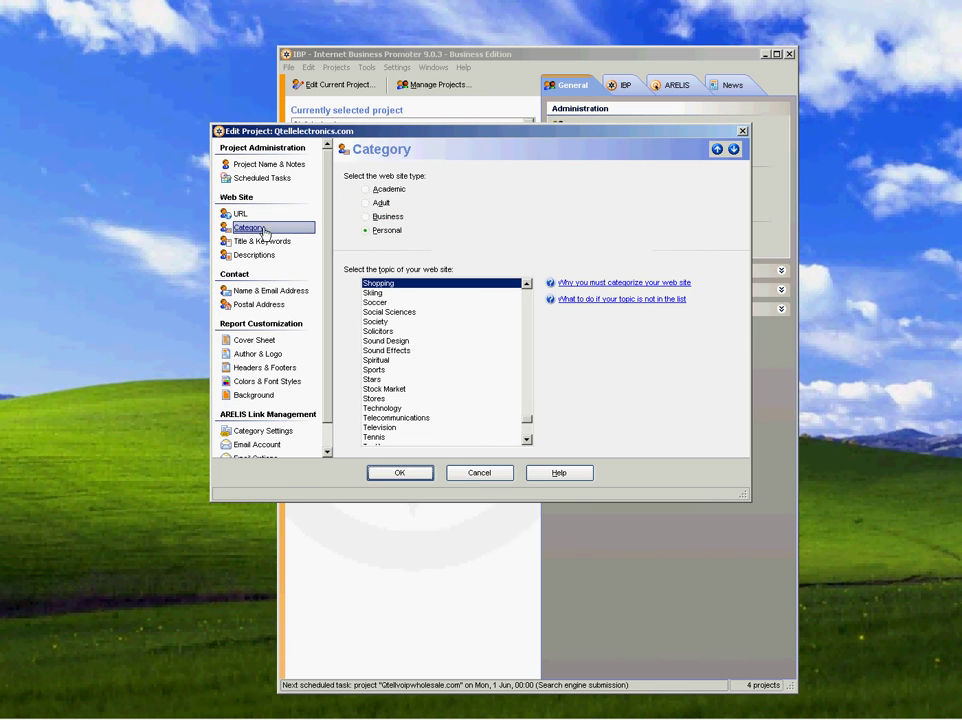
left_click(366, 218)
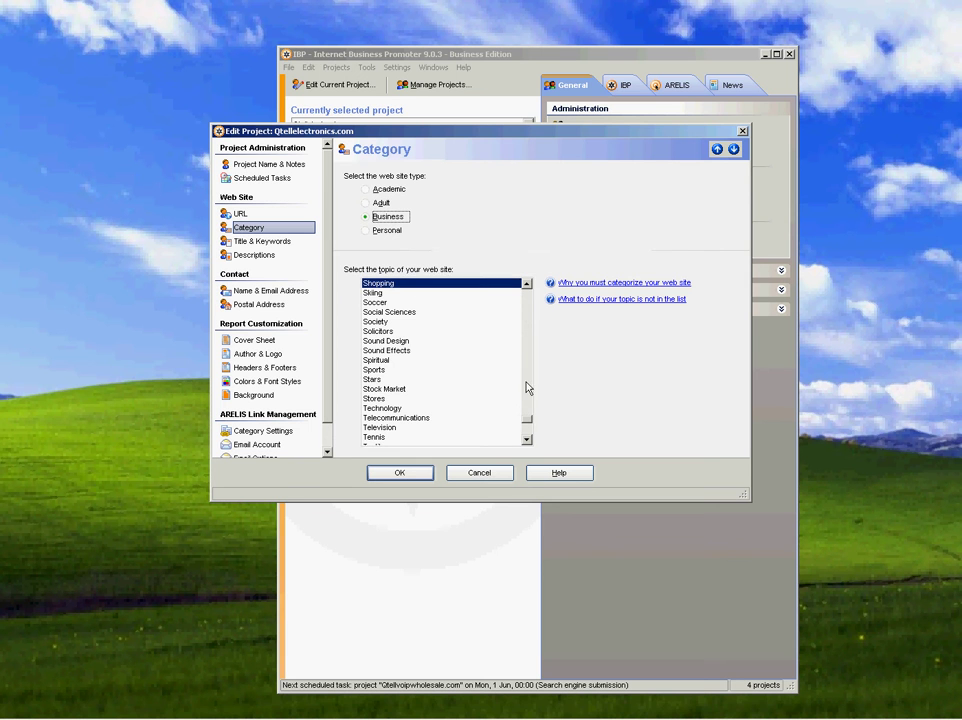
left_click(526, 440)
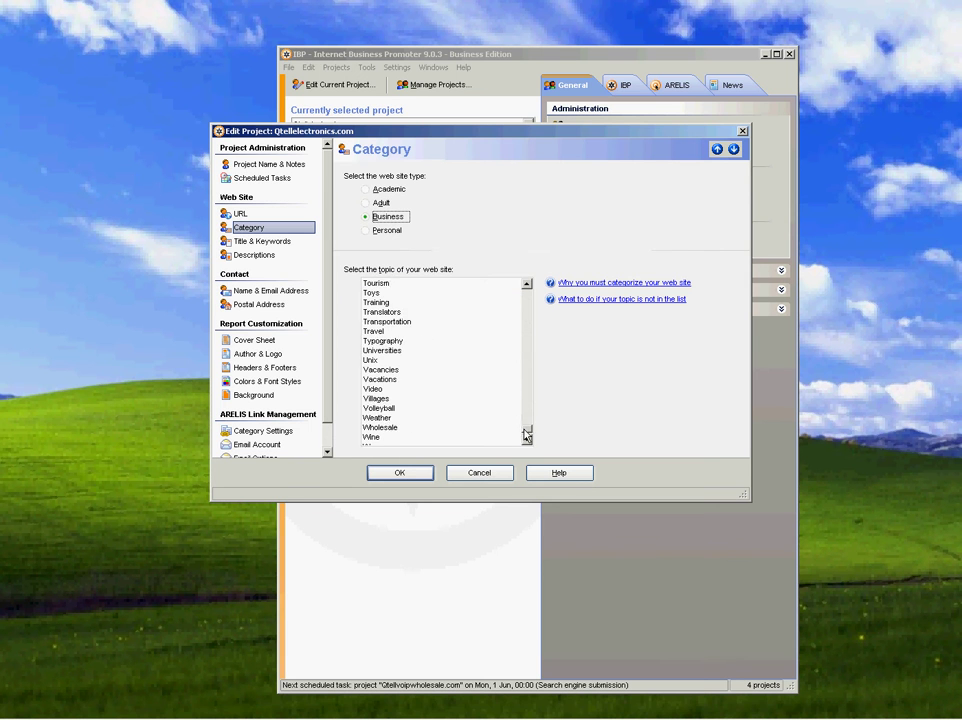
left_click(398, 398)
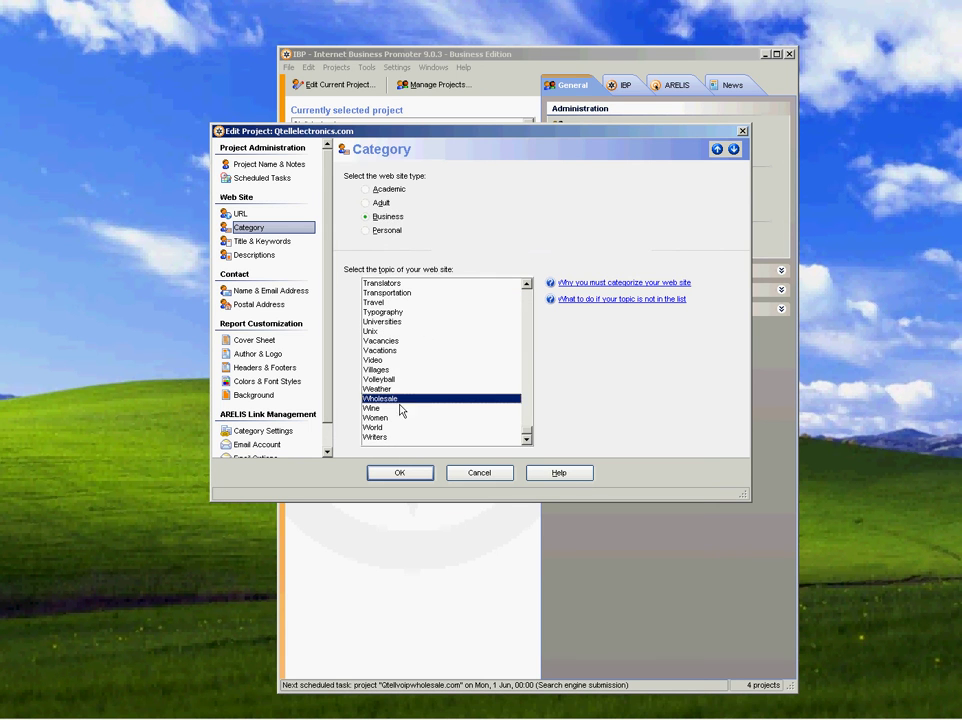
left_click_drag(528, 432, 528, 369)
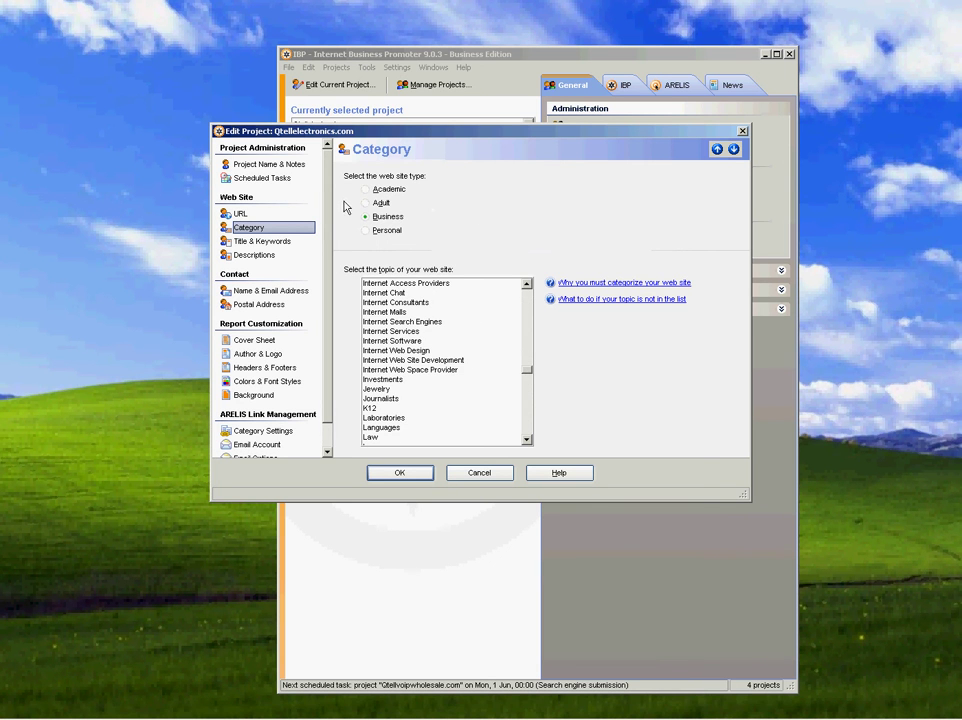
Review the project's title and keywords, descriptions, contact name and email details, and postal address
left_click(250, 243)
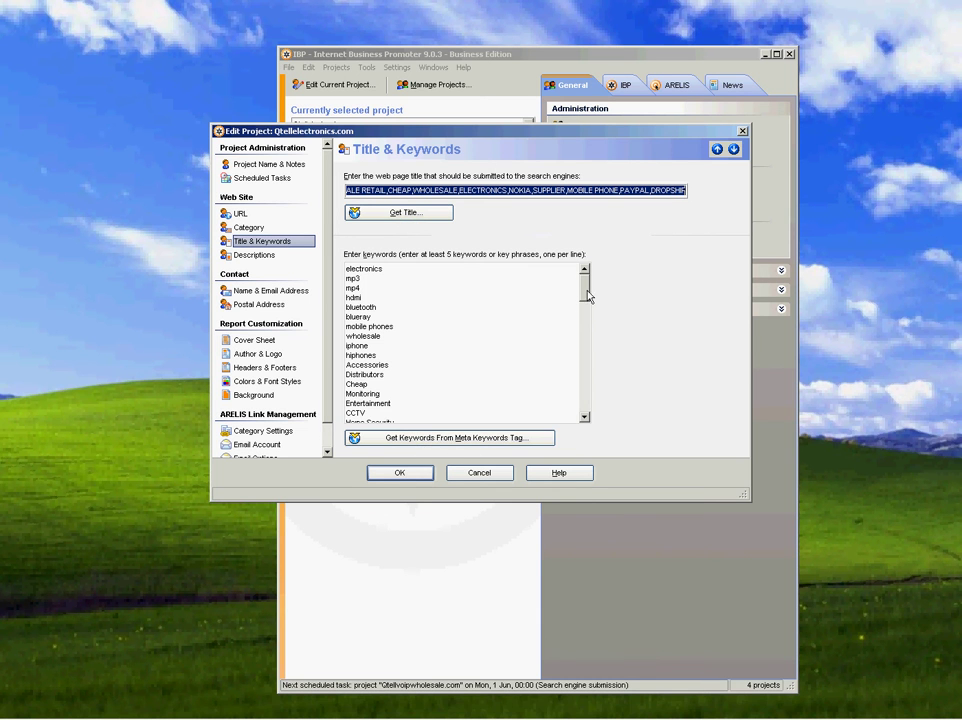
left_click_drag(588, 296, 580, 253)
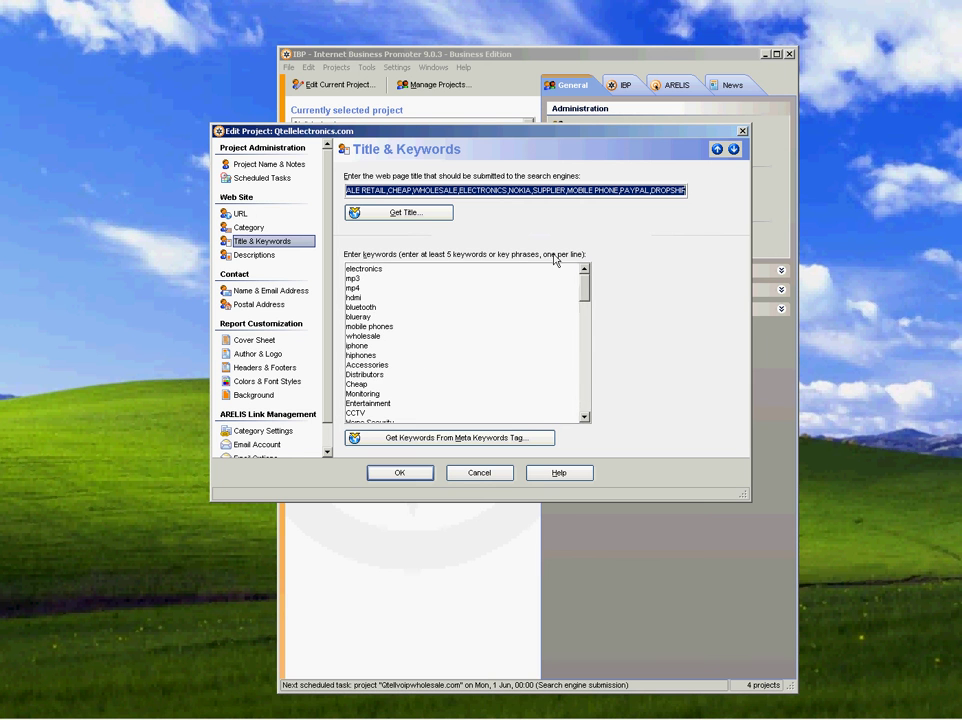
left_click(255, 256)
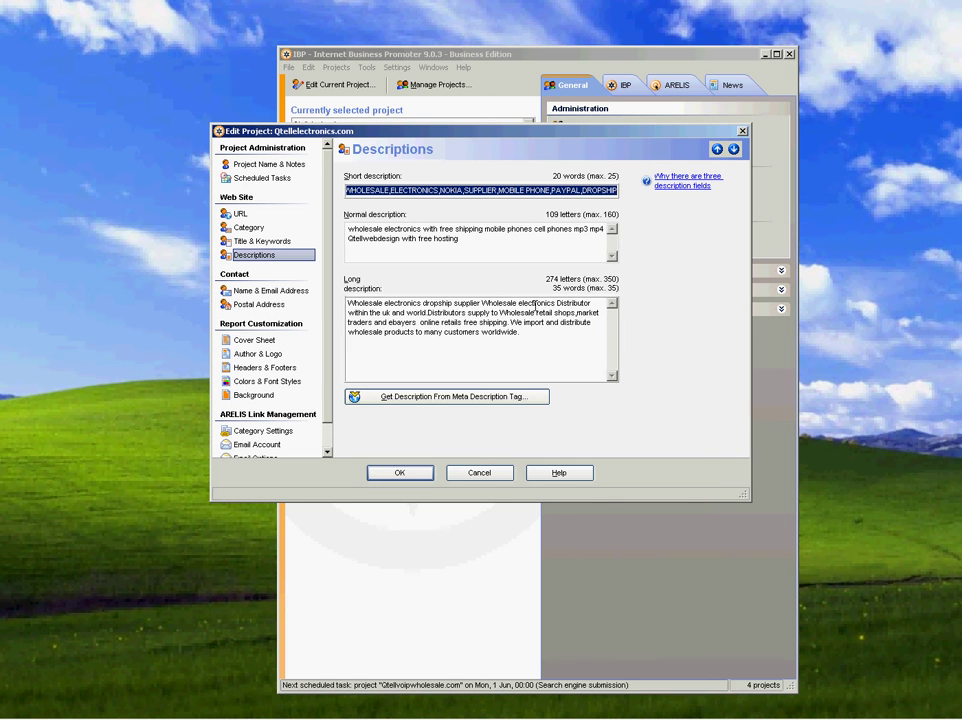
left_click(264, 291)
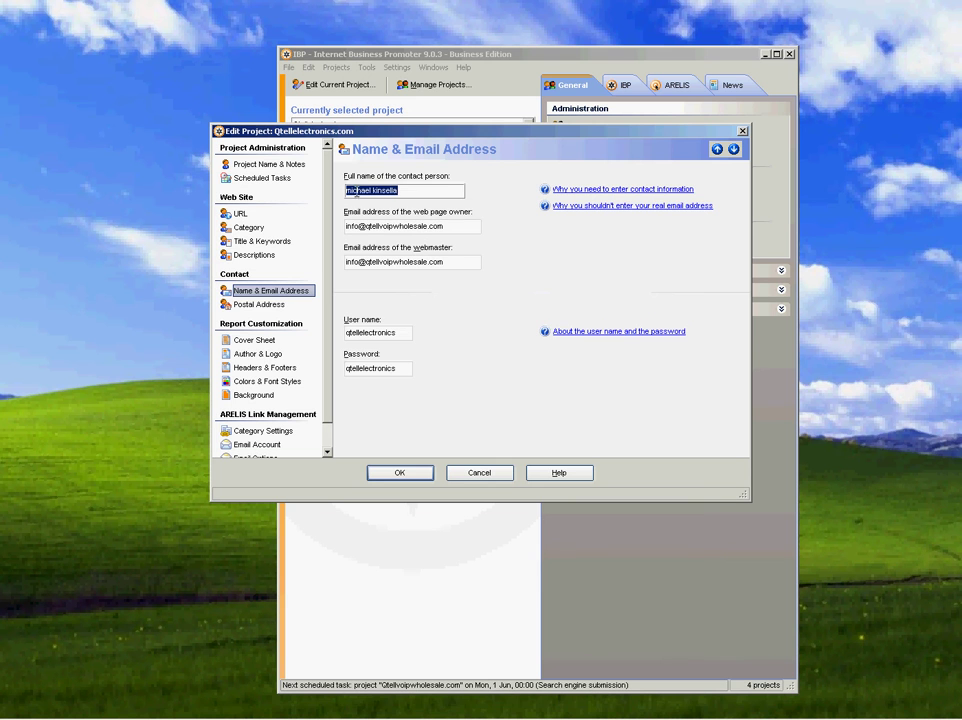
left_click(264, 305)
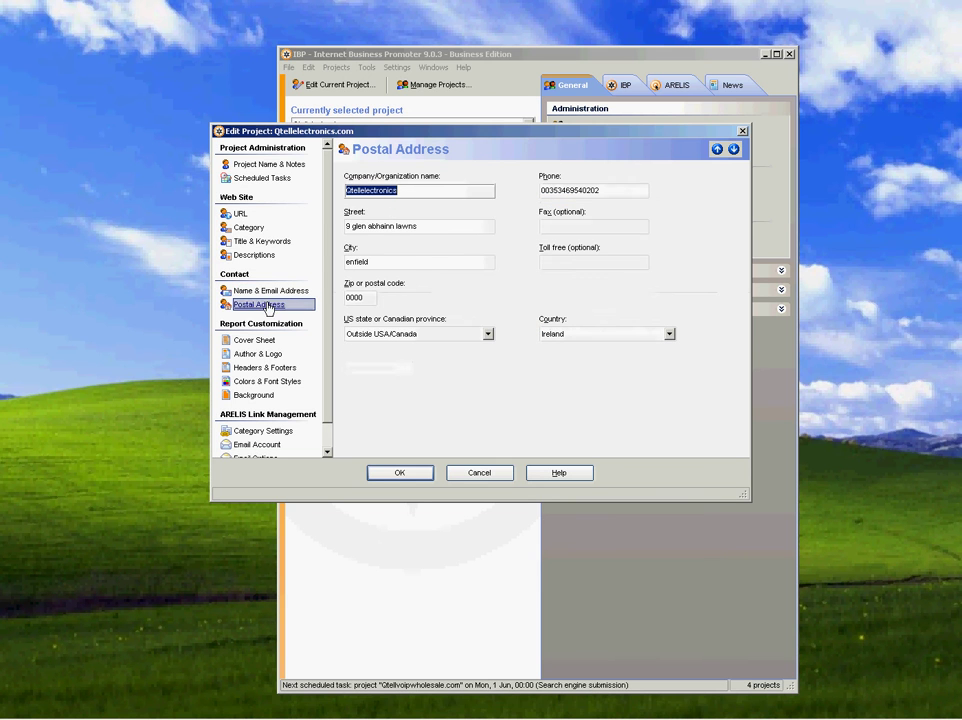
left_click(546, 226)
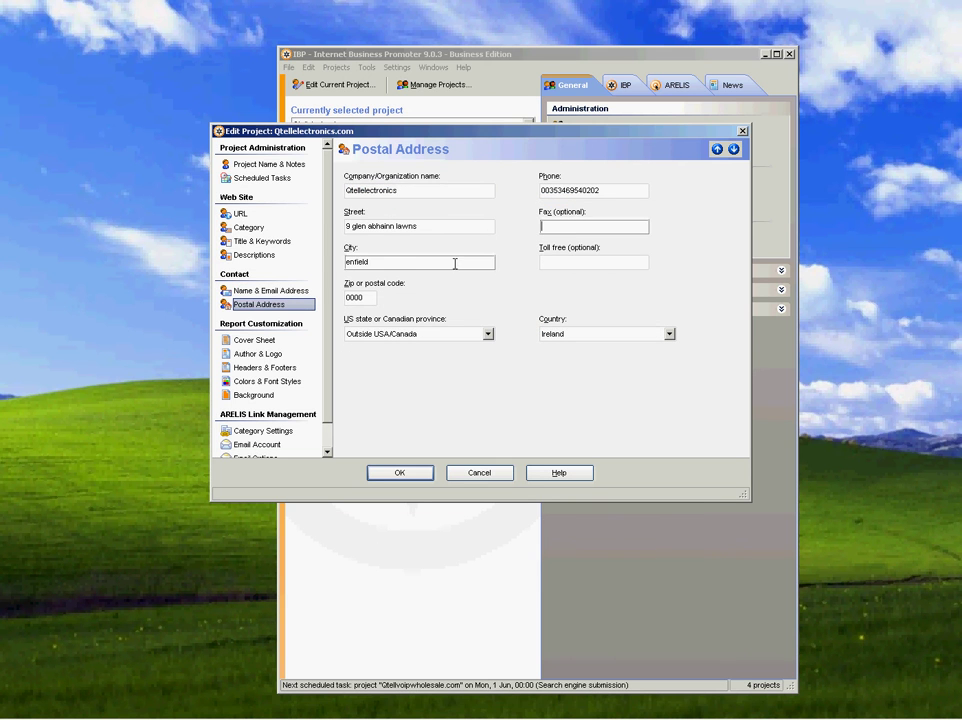
left_click(489, 336)
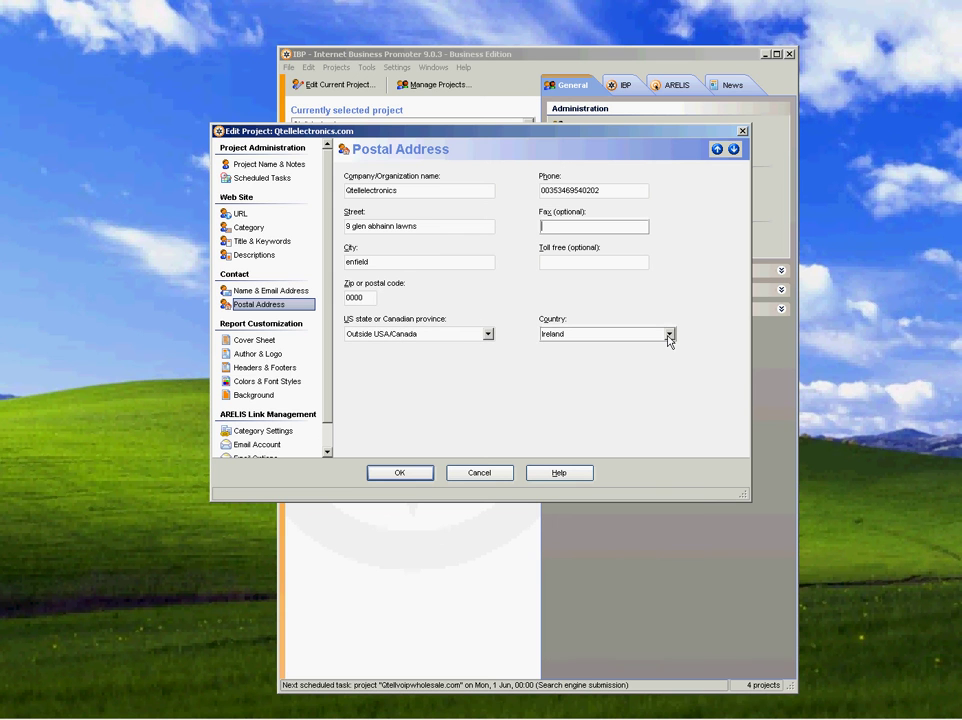
Review the report cover sheet settings and choose the logonew picture from the Desktop as the company logo
left_click(254, 339)
left_click(716, 213)
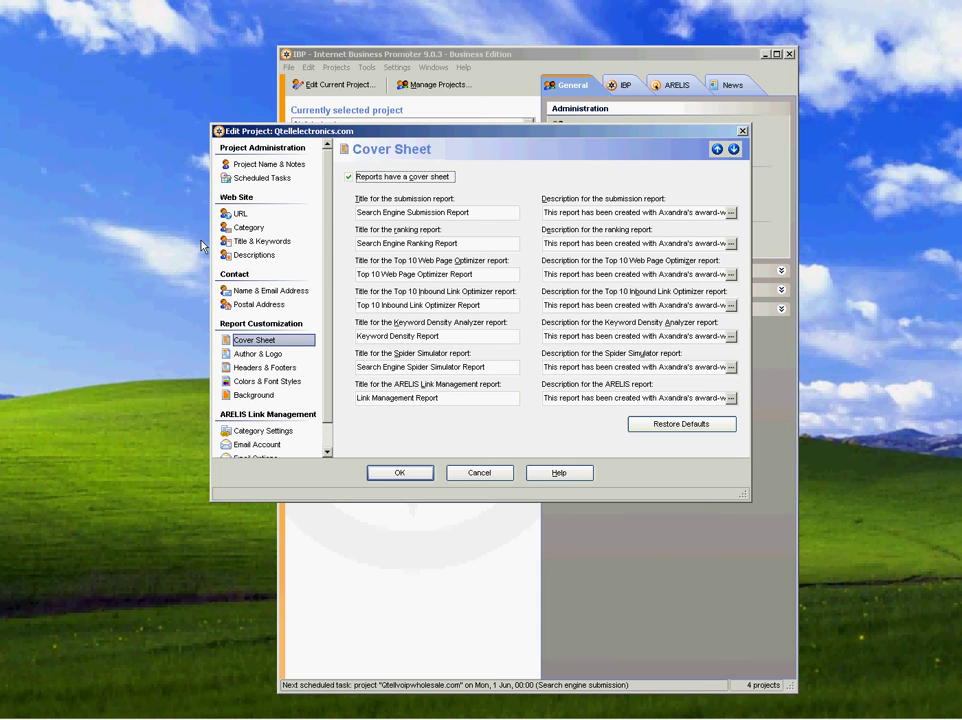
left_click(258, 353)
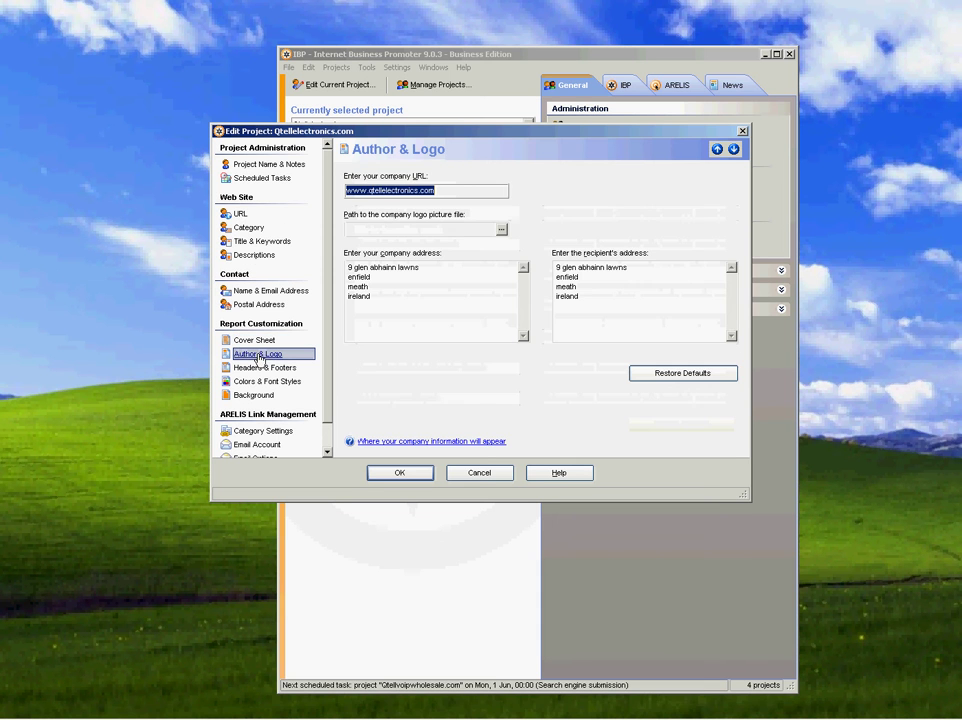
left_click(502, 231)
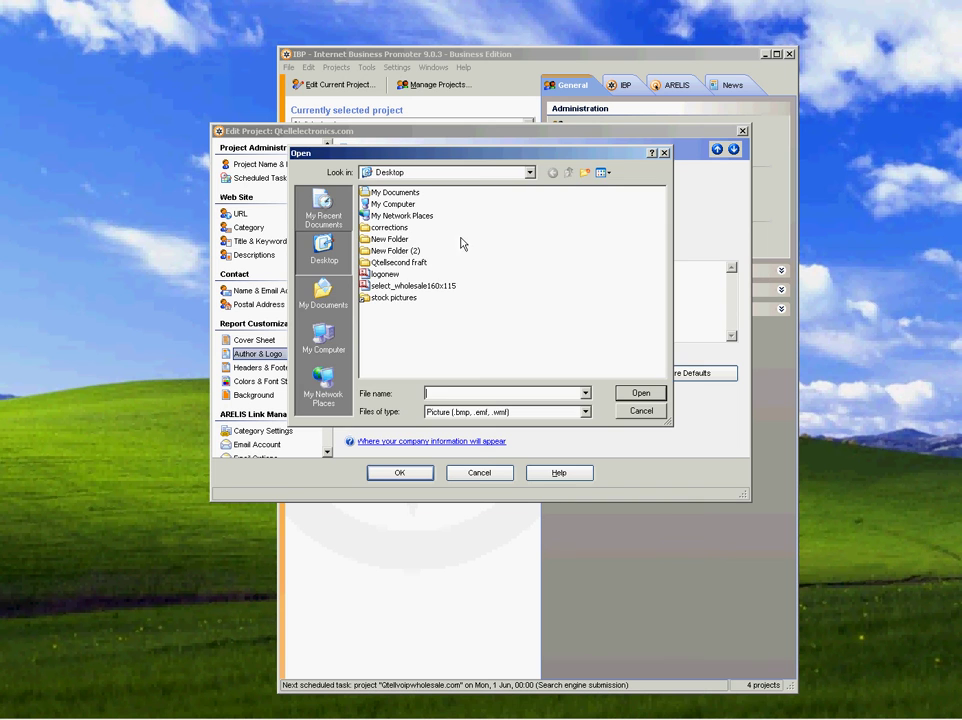
double_click(386, 275)
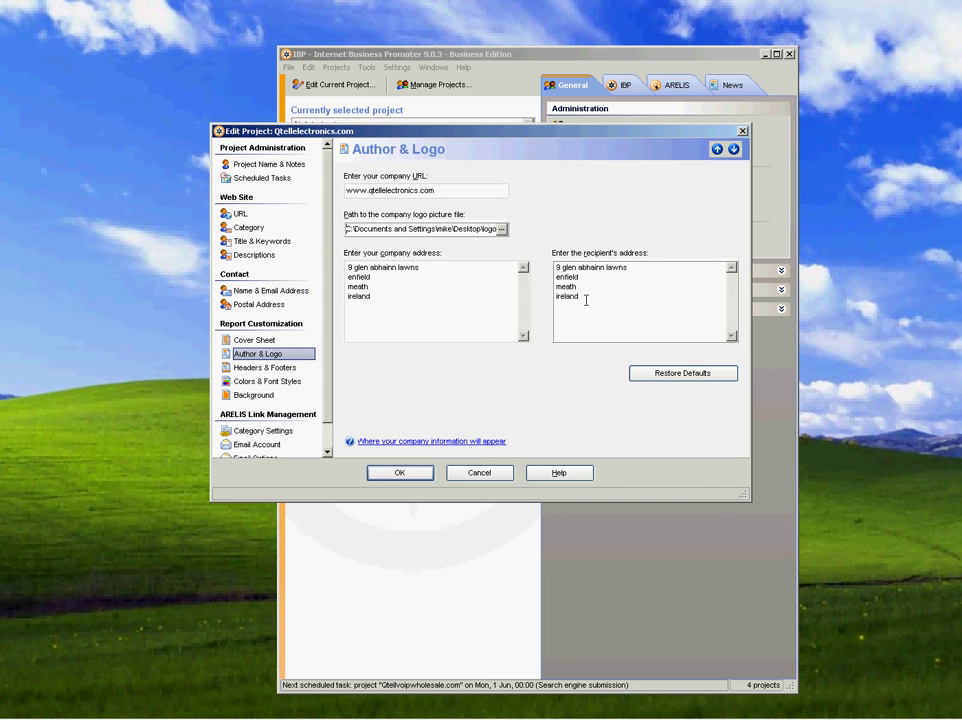
Review the report's headers and footers, colors and font styles, and background settings
left_click(265, 367)
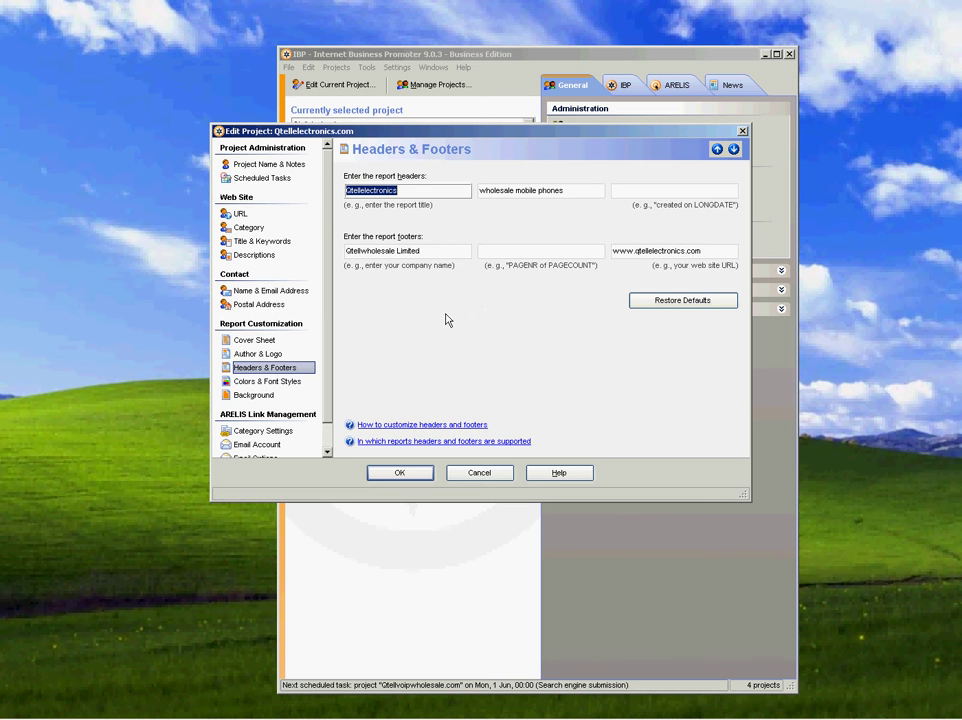
left_click(278, 385)
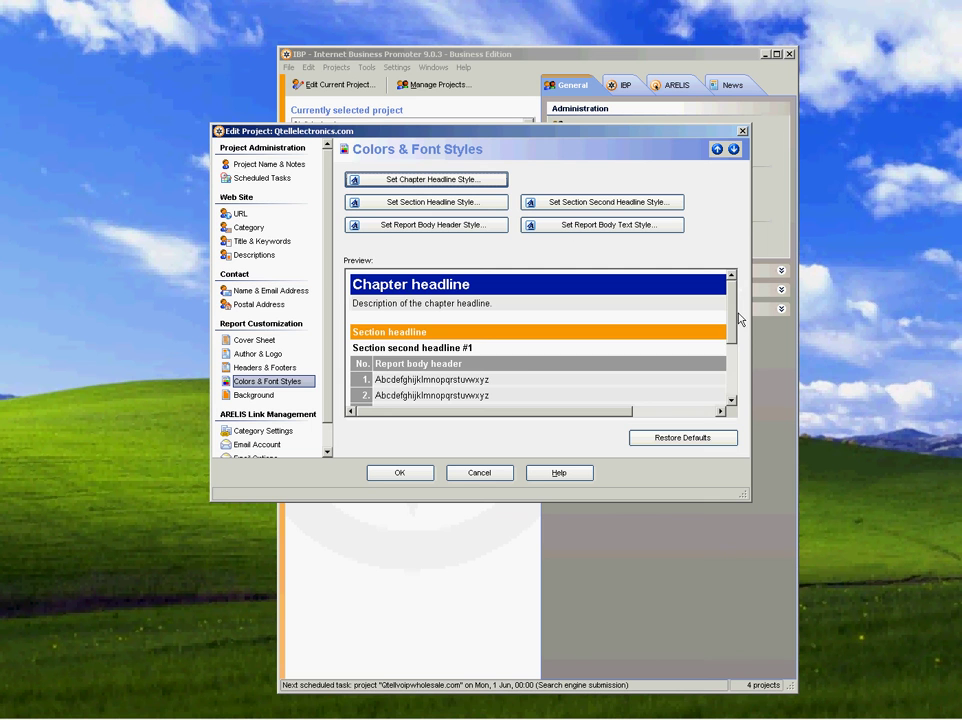
mouse_move(735, 318)
left_mouse_down()
mouse_move(732, 373)
mouse_move(732, 330)
left_mouse_up()
left_click(254, 395)
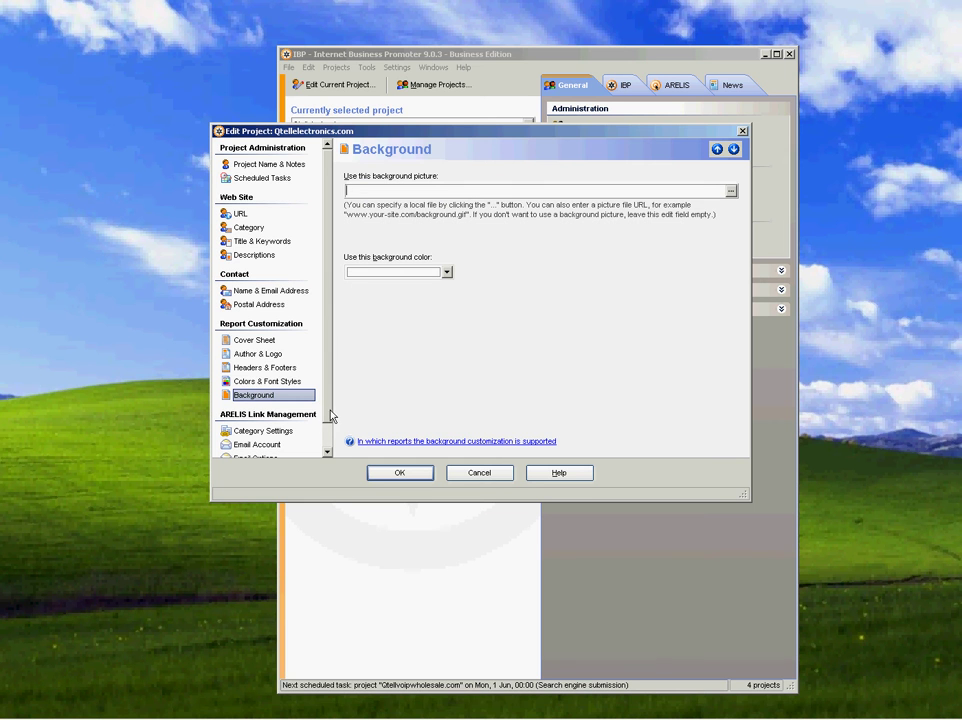
Review the ARELIS category, email account, email options and miscellaneous settings, and save the project changes
scroll(330, 417, "down", 2)
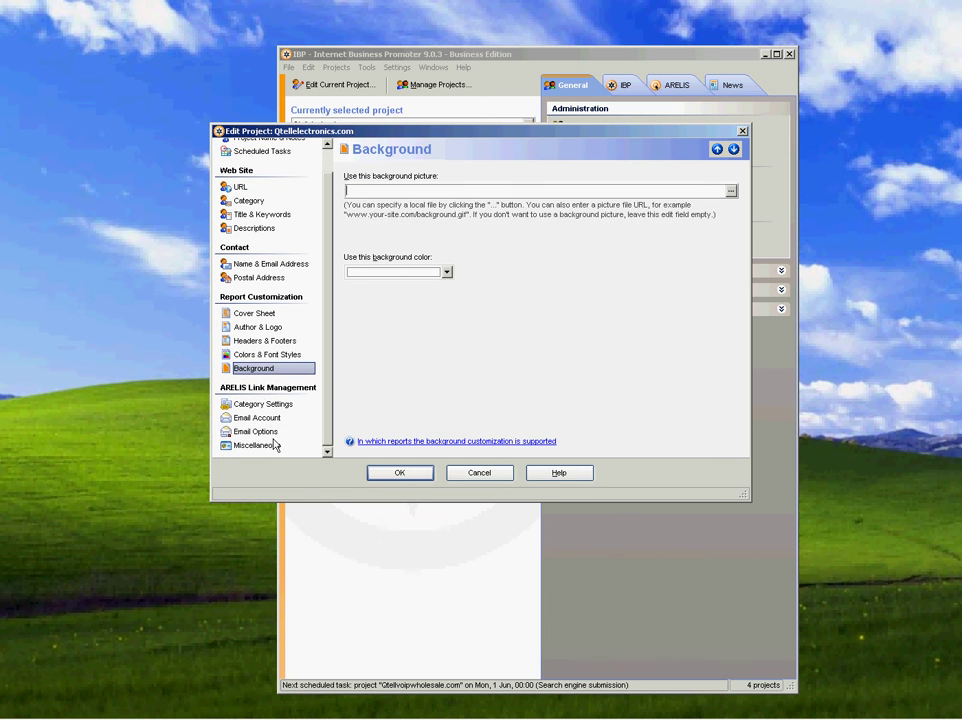
left_click(263, 405)
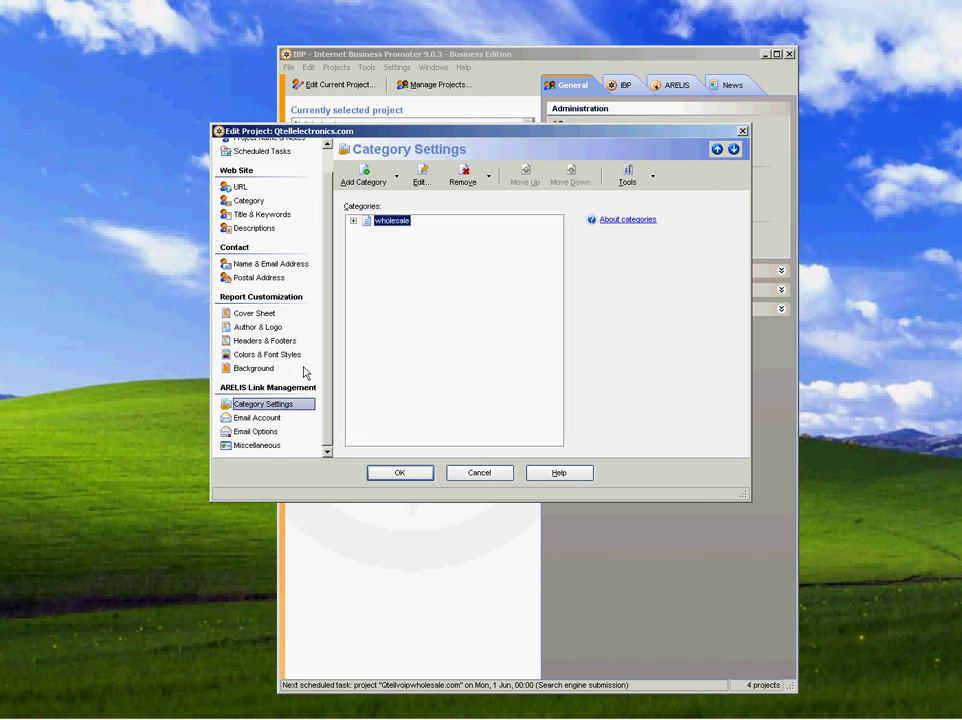
left_click(262, 420)
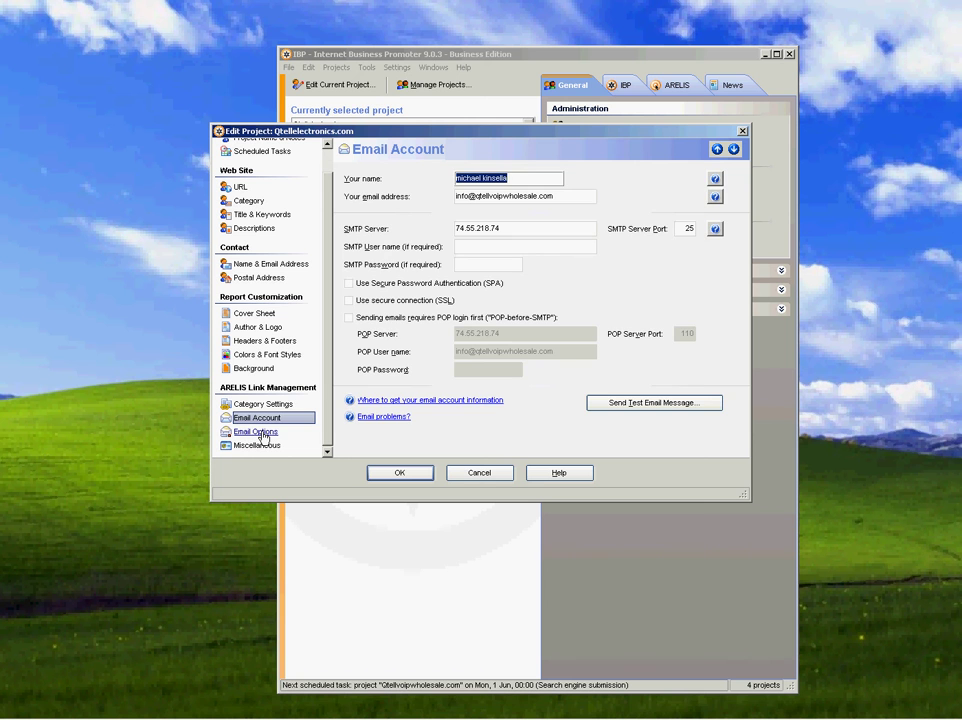
left_click(256, 432)
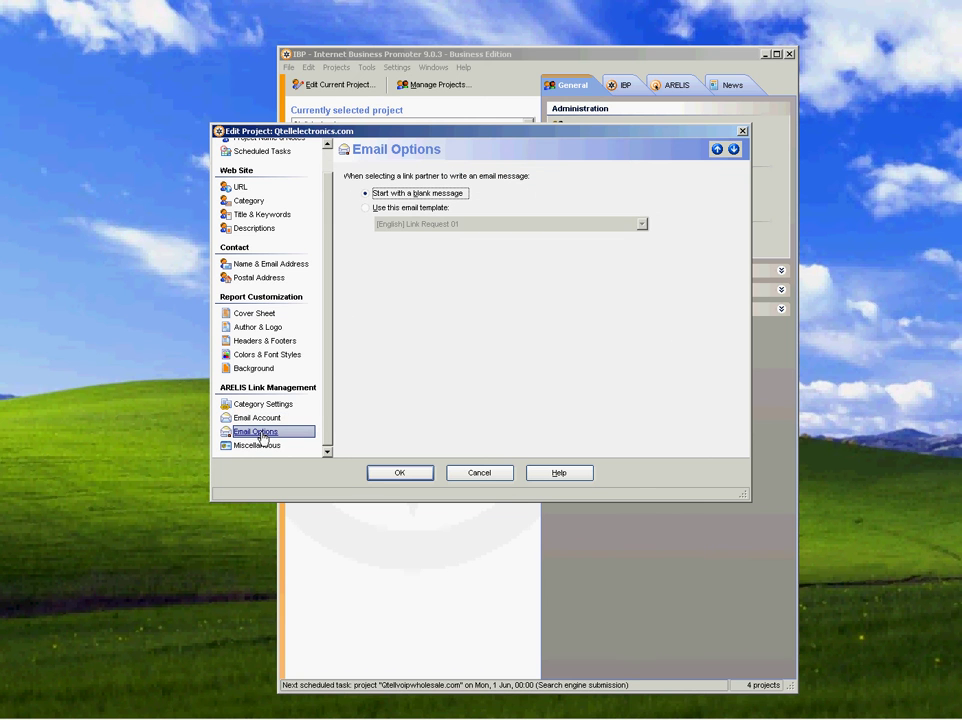
left_click(257, 446)
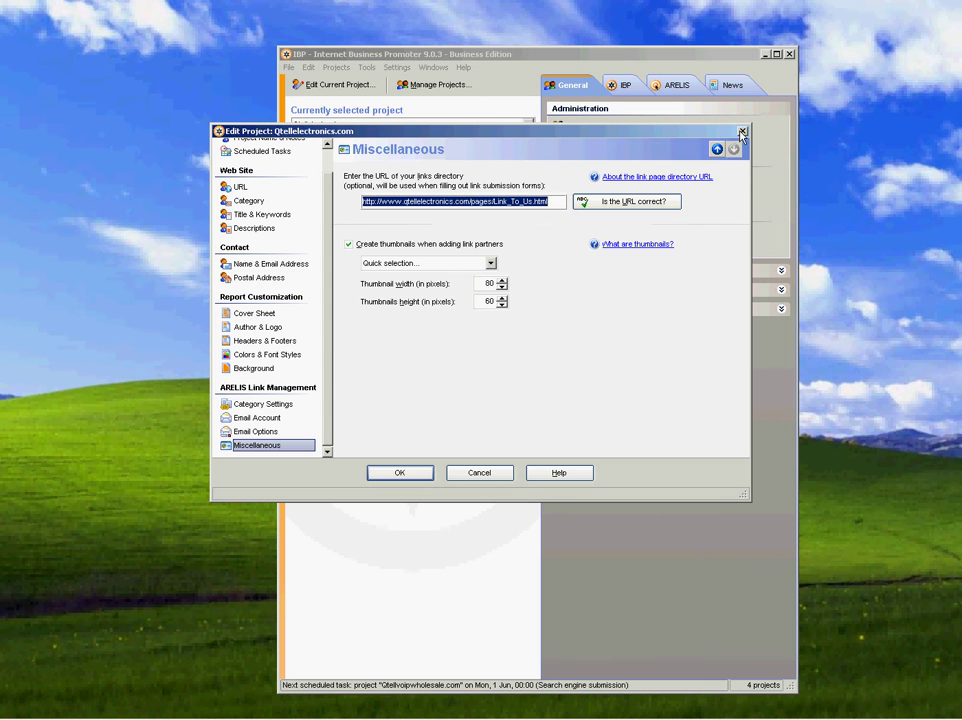
left_click(400, 473)
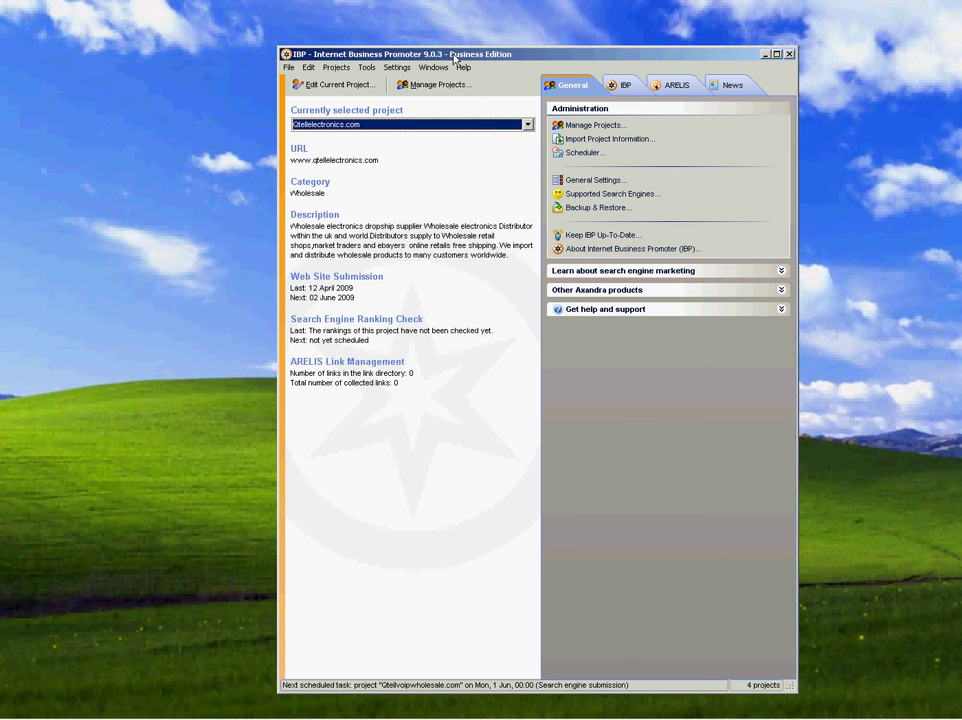
Minimize the Internet Business Promoter window to the system tray and dismiss its notification
left_click_drag(454, 60, 420, 59)
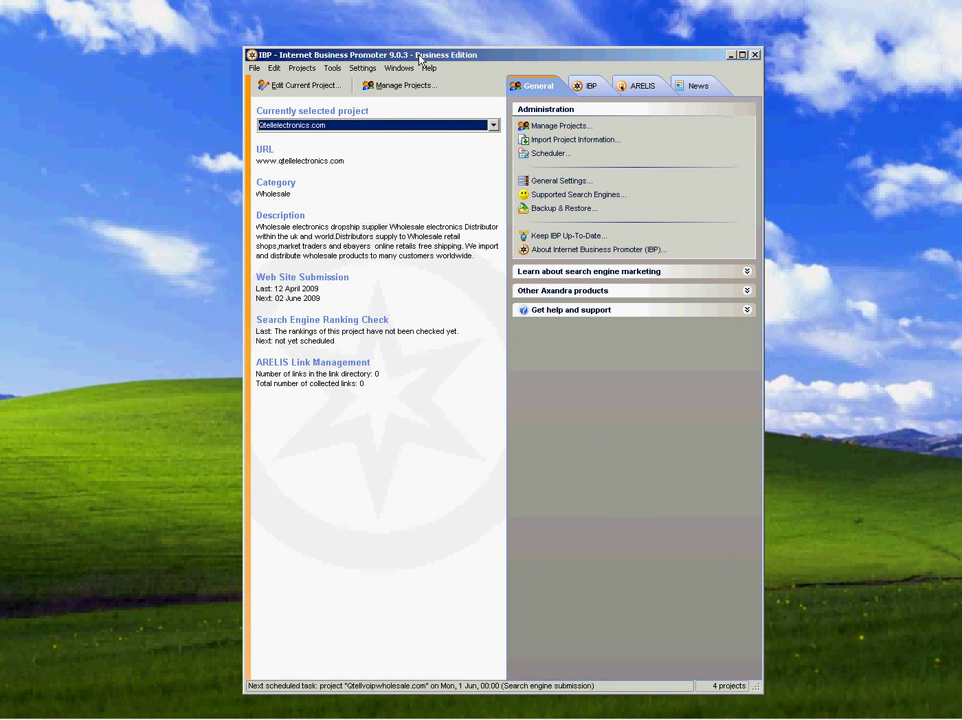
left_click(731, 55)
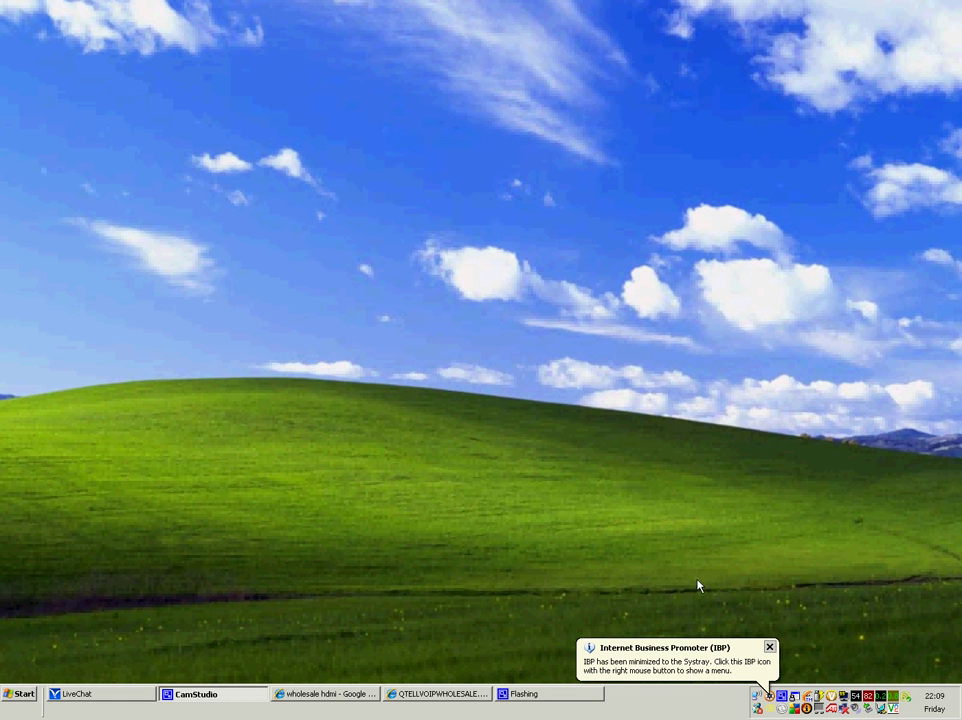
left_click(770, 649)
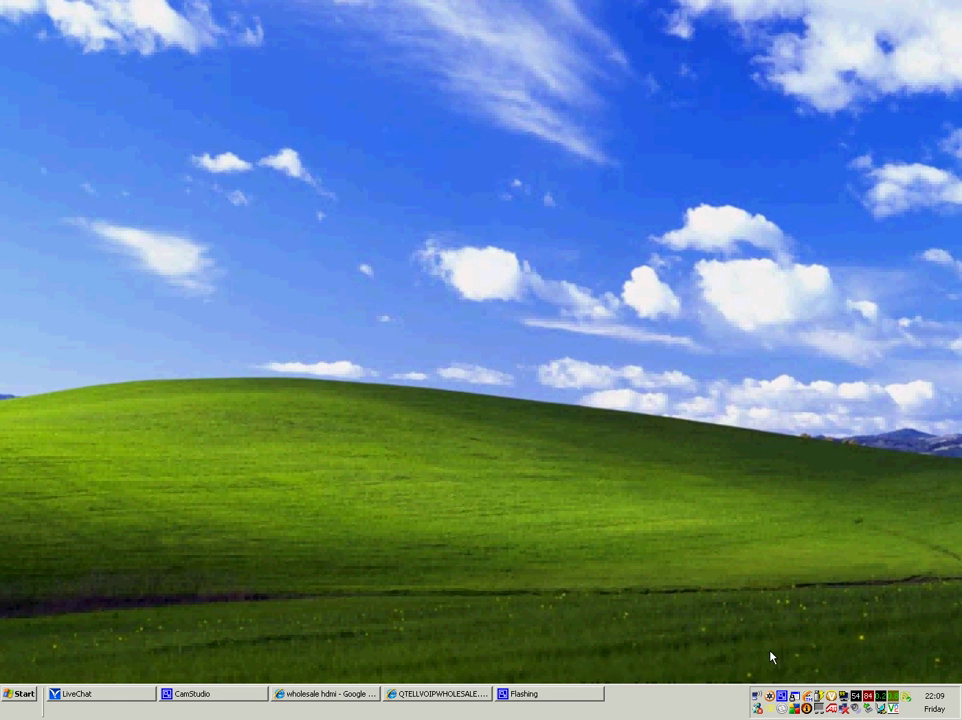
Restore Internet Business Promoter from the system tray and open the automatic Search Engine Submitter for the Qtellelectronics.com project
double_click(771, 706)
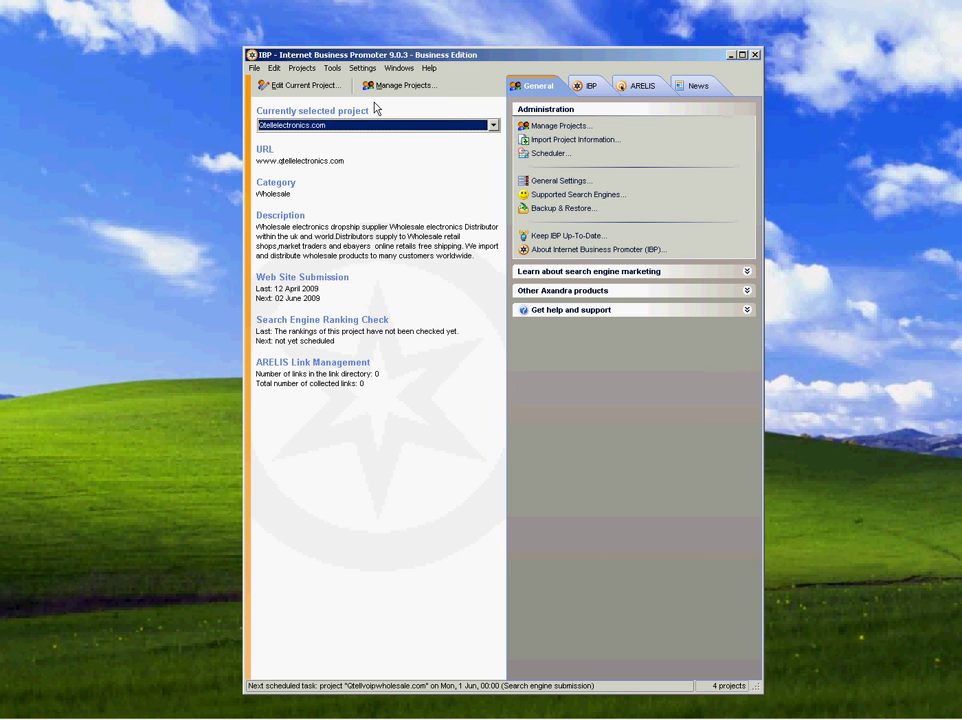
left_click(331, 69)
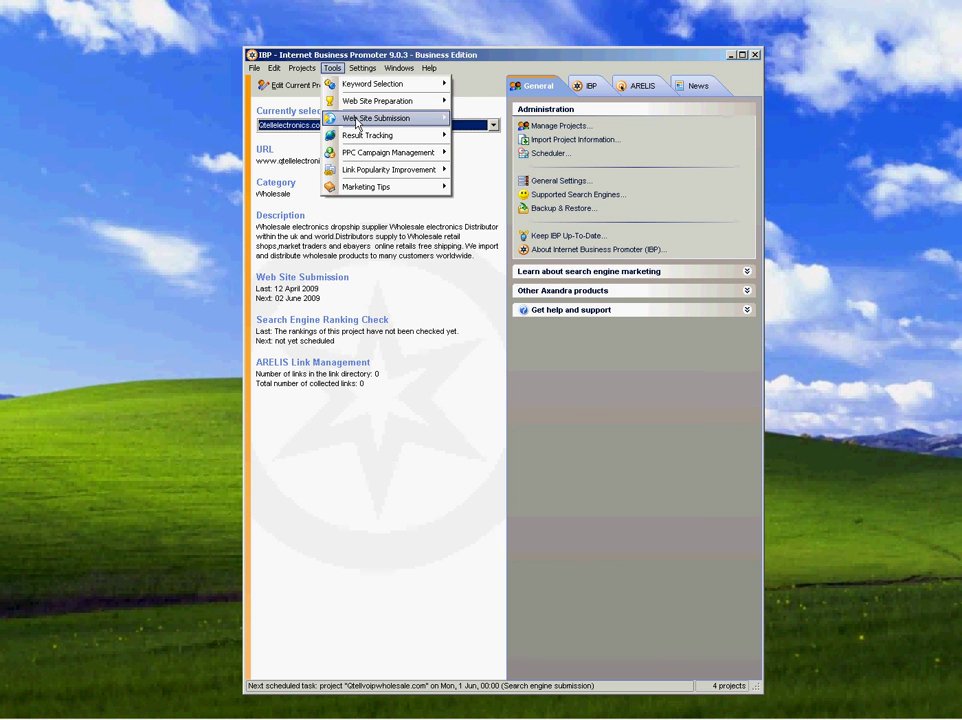
mouse_move(352, 118)
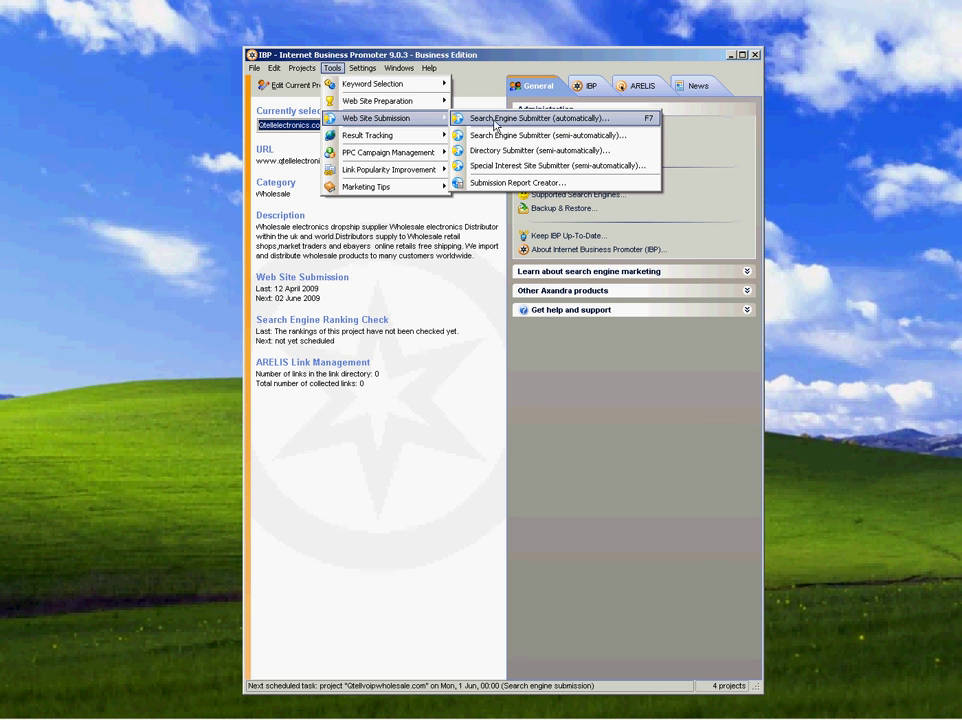
left_click(577, 119)
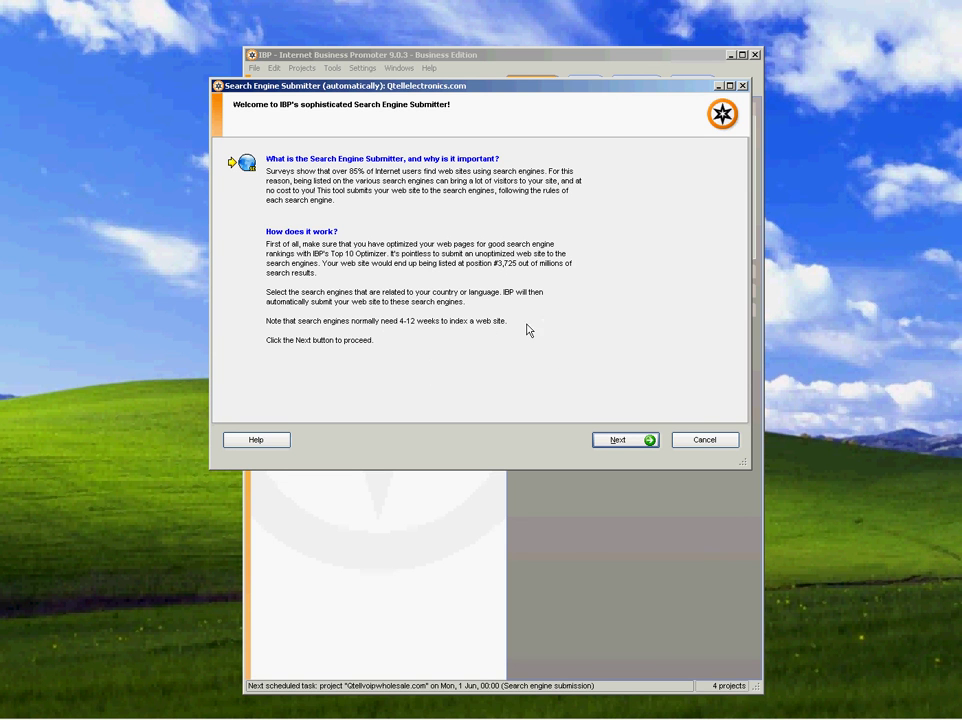
Proceed past the submitter's introduction, review the list of search engines and accept the existing selection
left_click(621, 446)
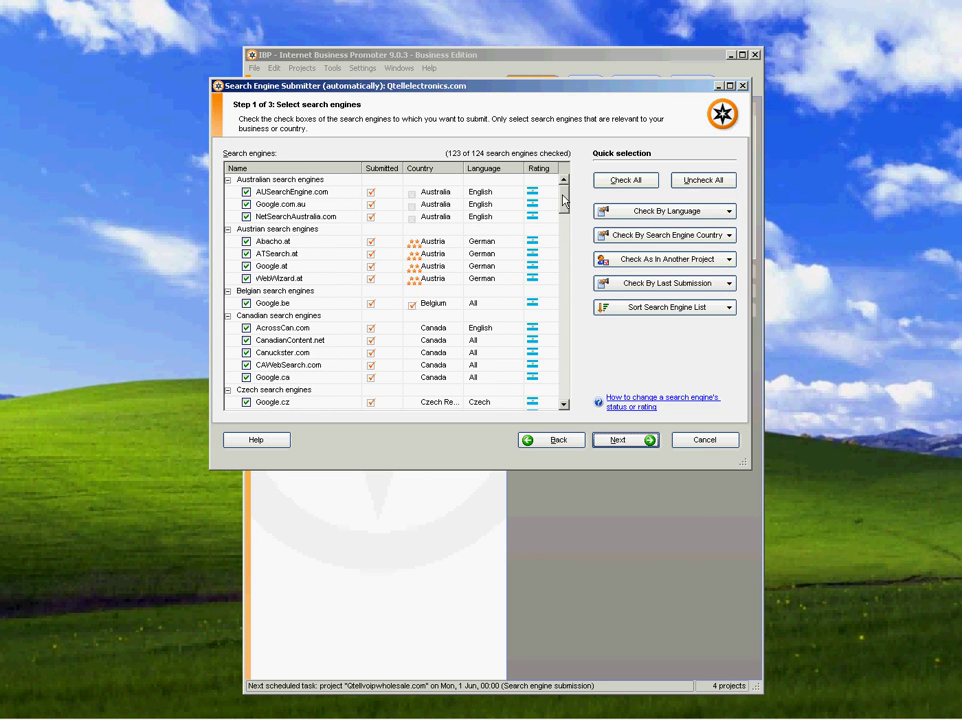
mouse_move(563, 200)
left_mouse_down()
mouse_move(564, 395)
mouse_move(564, 201)
left_mouse_up()
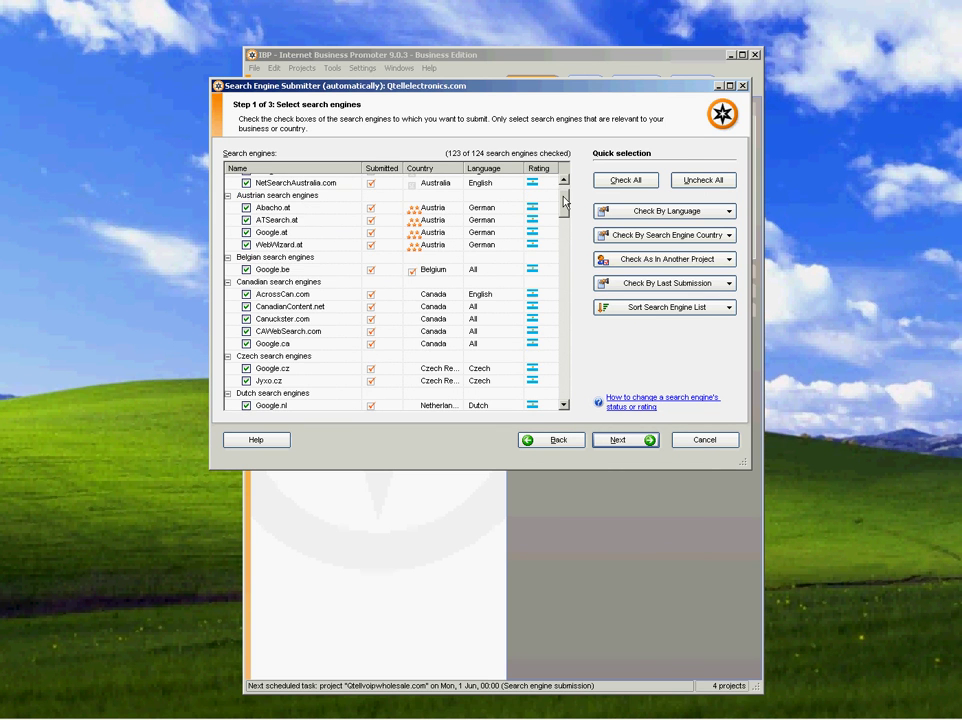
scroll(438, 281, "up", 1)
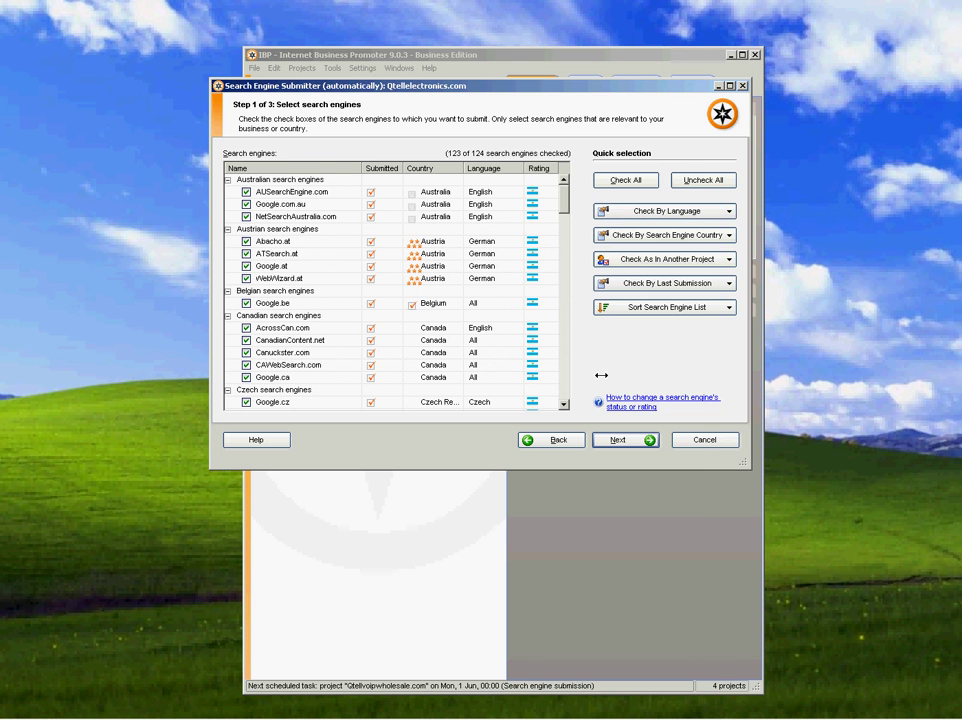
left_click(616, 441)
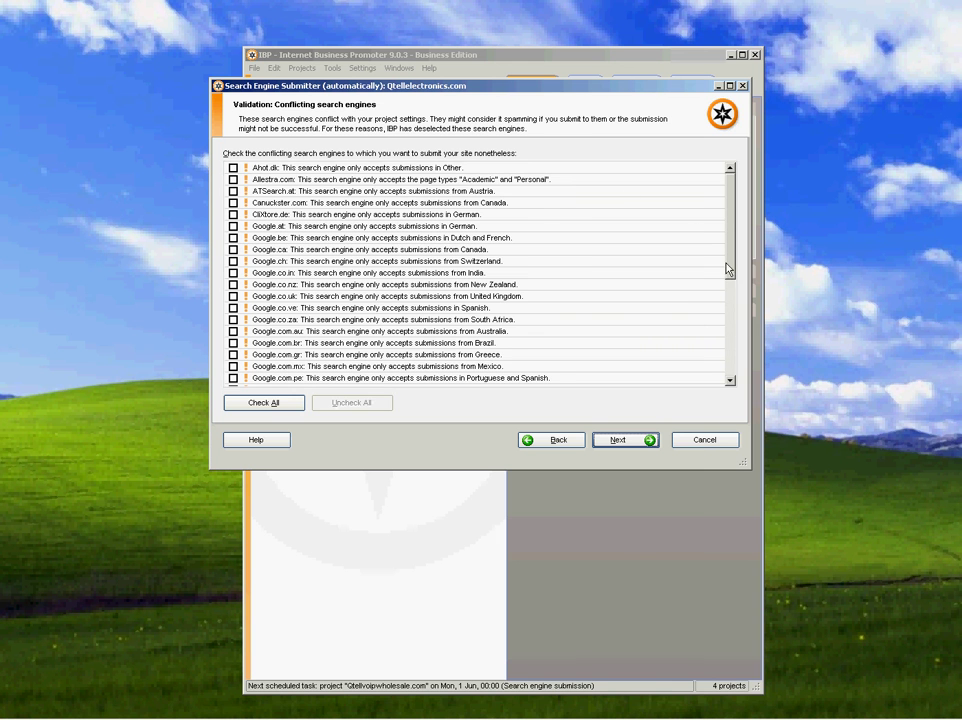
Include all the conflicting search engines and start the automatic submission, agreeing to submit the project again despite its recent submission
scroll(546, 231, "down", 6)
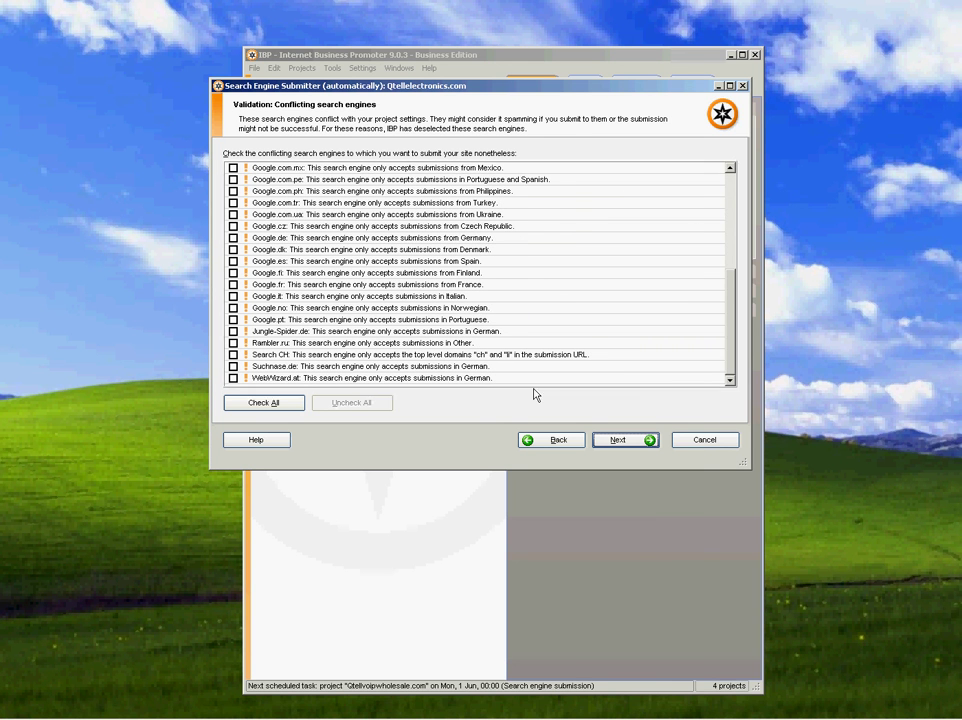
left_click(260, 404)
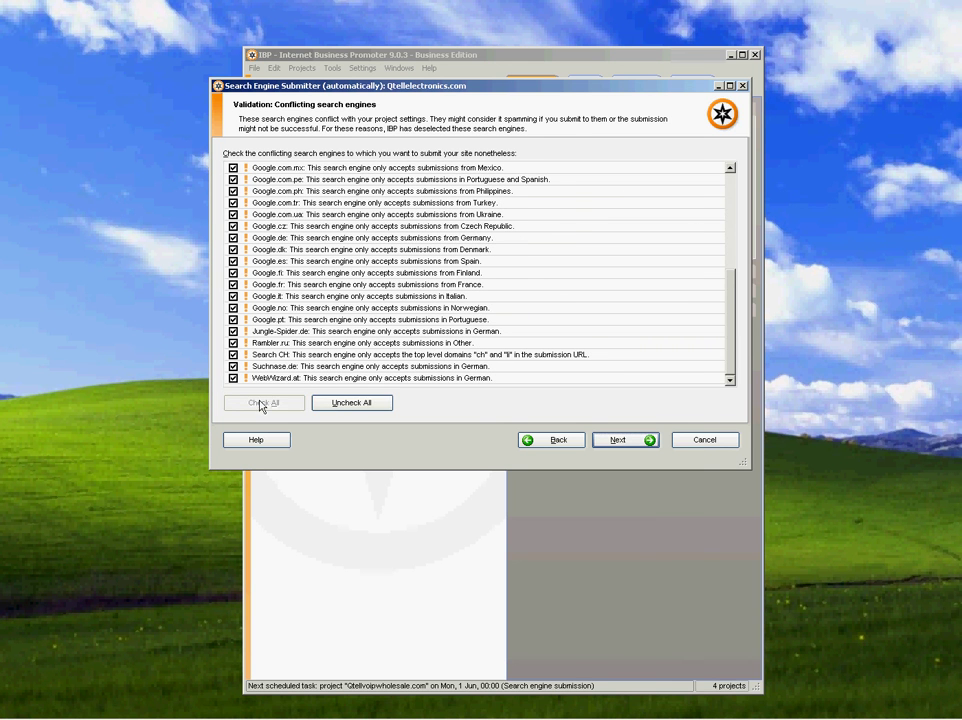
left_click(621, 441)
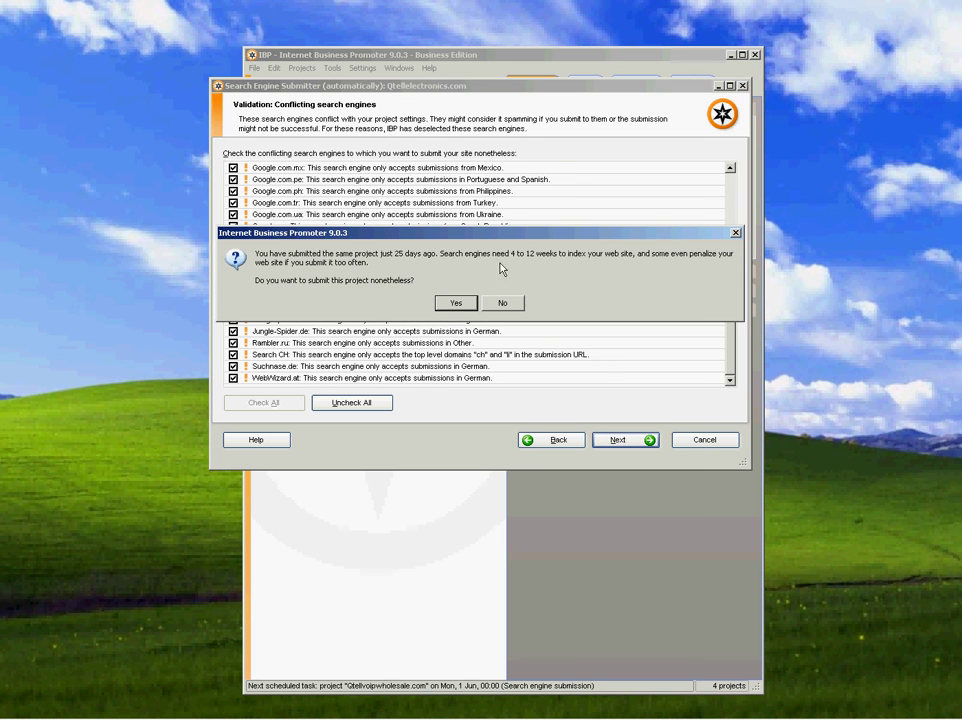
left_click(455, 303)
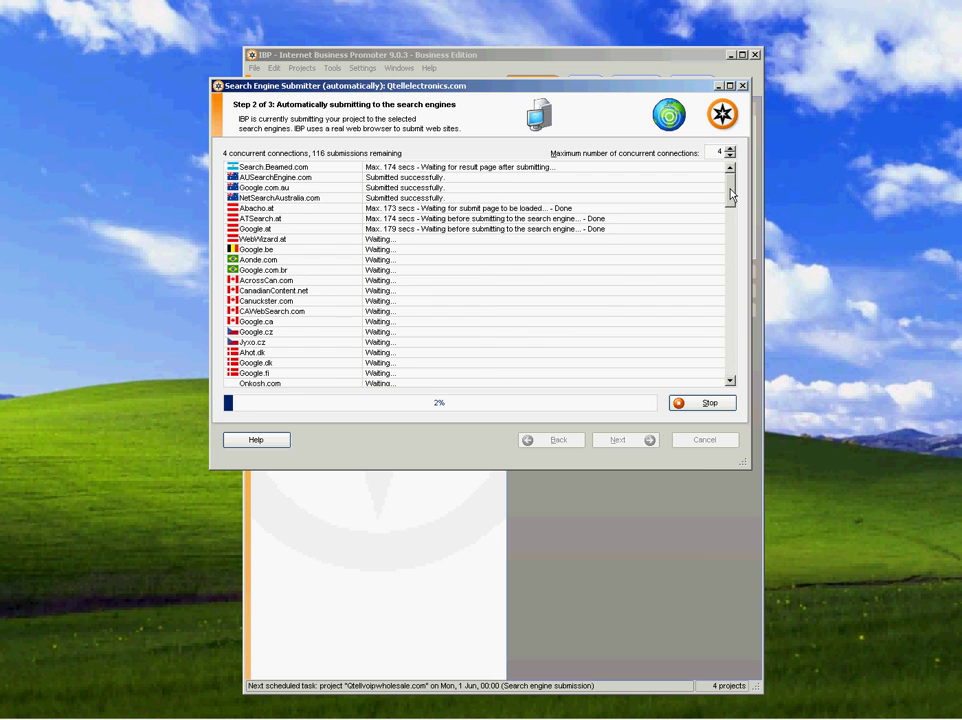
left_click_drag(730, 195, 736, 358)
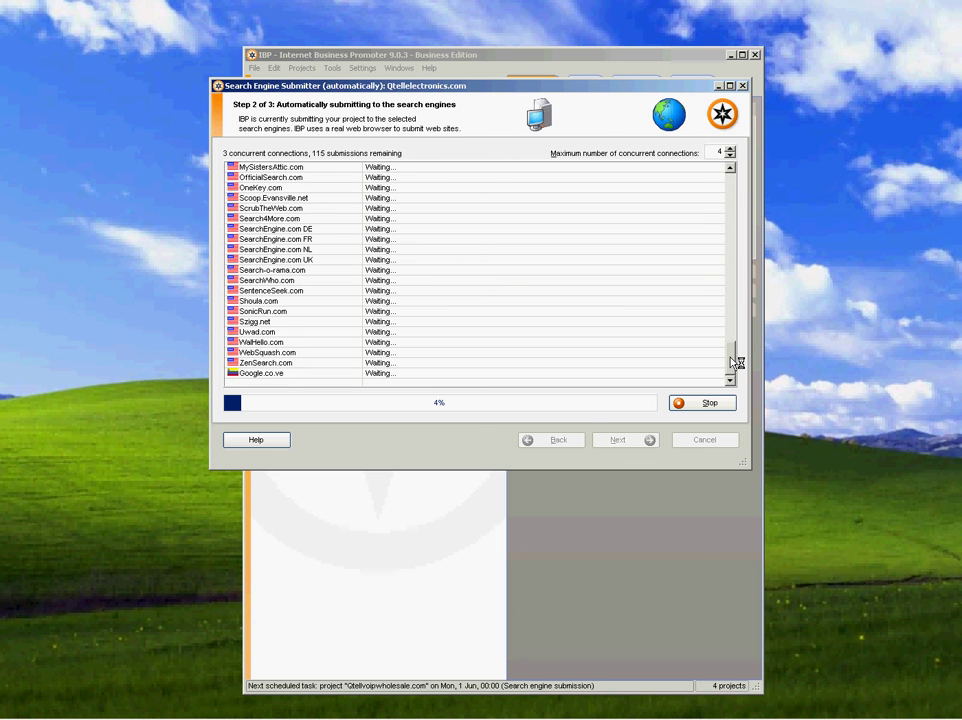
left_click_drag(735, 362, 735, 184)
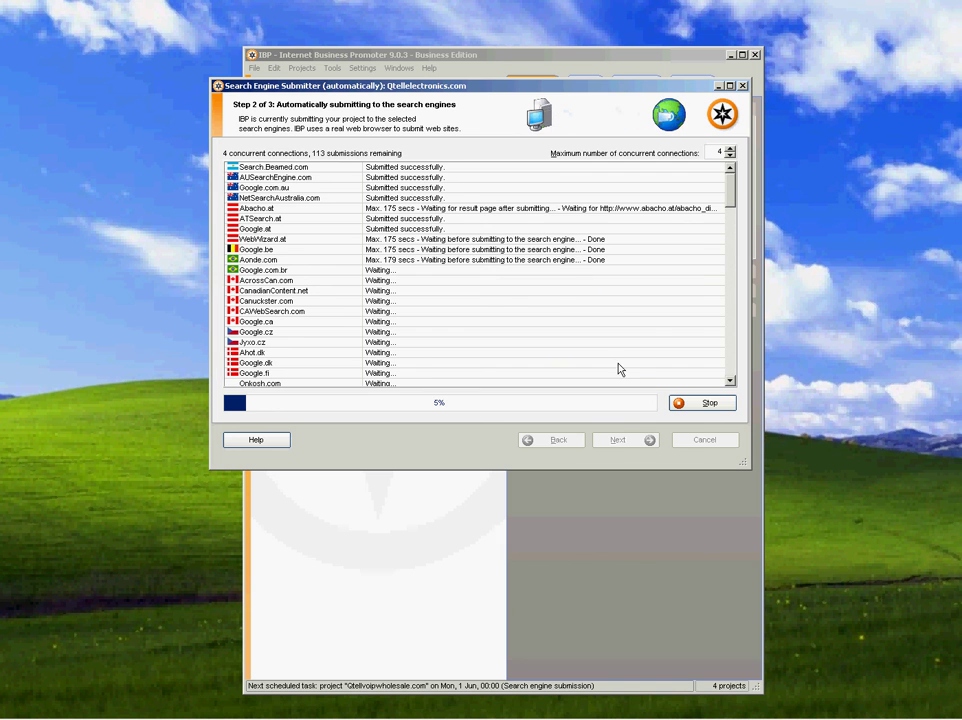